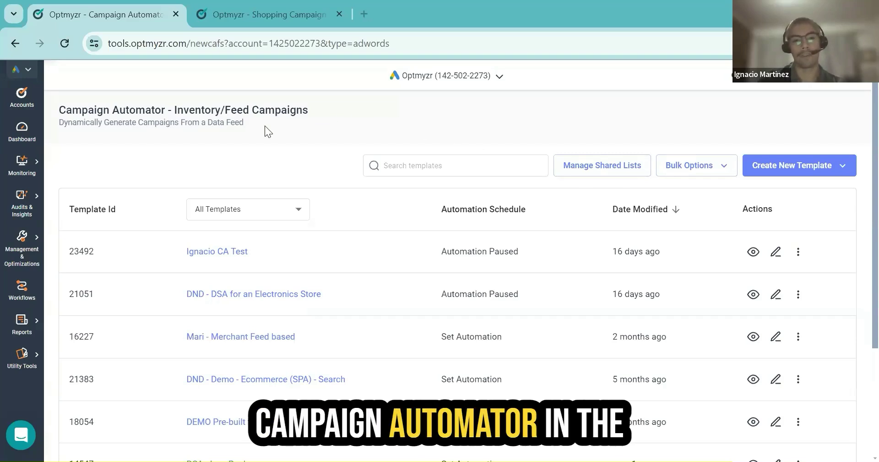
# Step: Go to the Campaign Automator template list under the advanced campaign tools
pyautogui.click(17, 246)
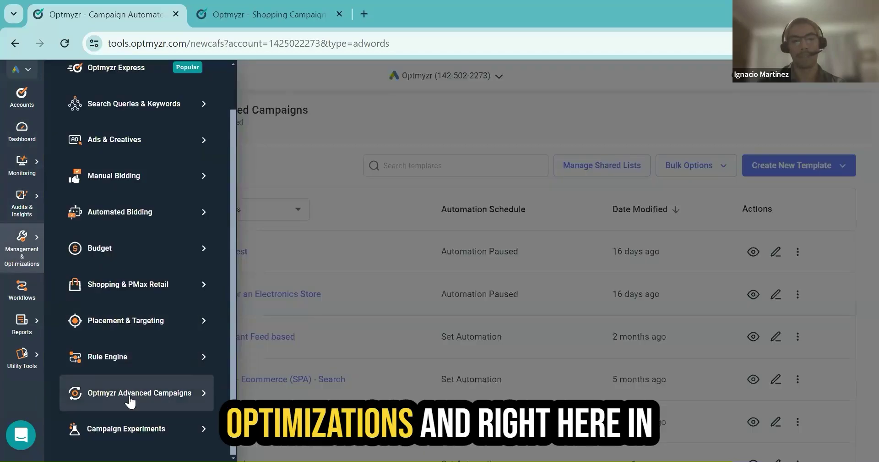
pyautogui.click(131, 401)
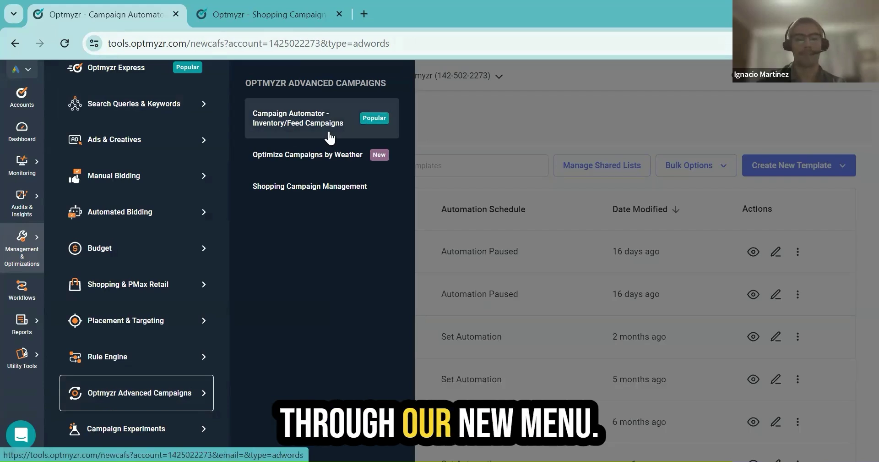
pyautogui.click(427, 126)
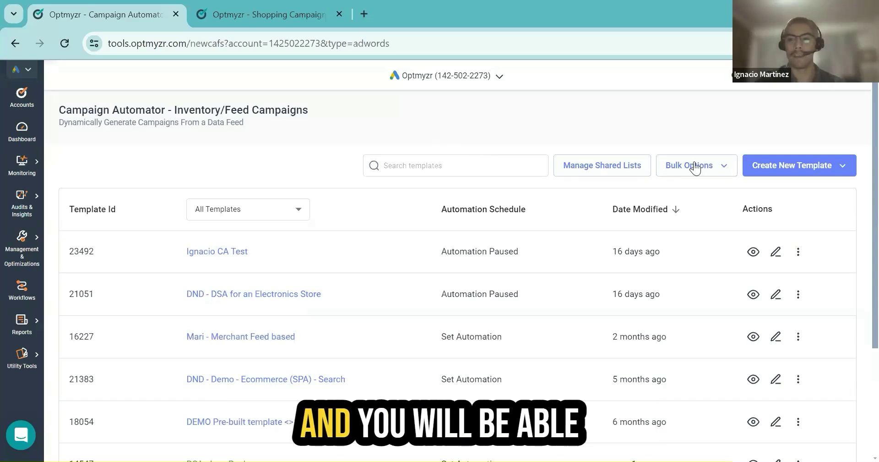
# Step: Create a new template from scratch, Campaign Buildout Template 268, and dismiss the account menu
pyautogui.click(789, 166)
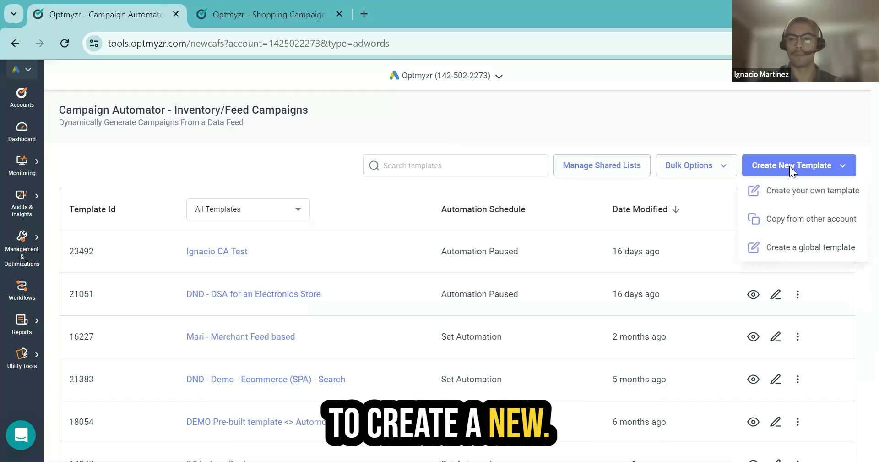
pyautogui.click(807, 192)
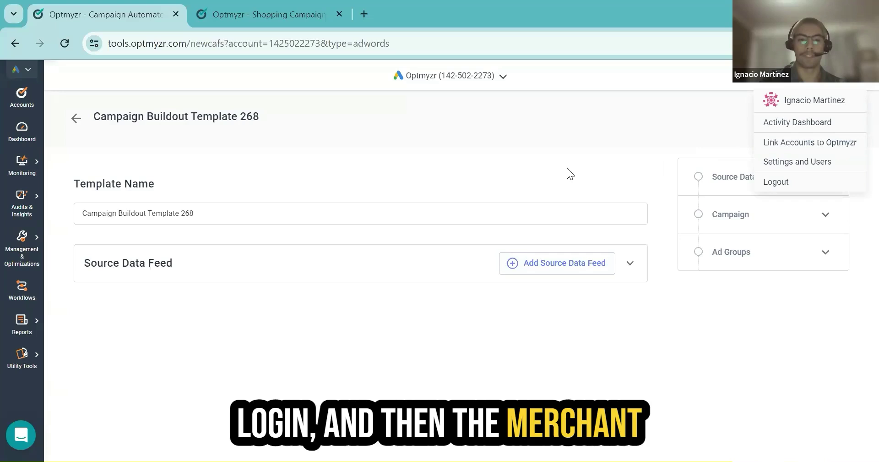
pyautogui.click(550, 173)
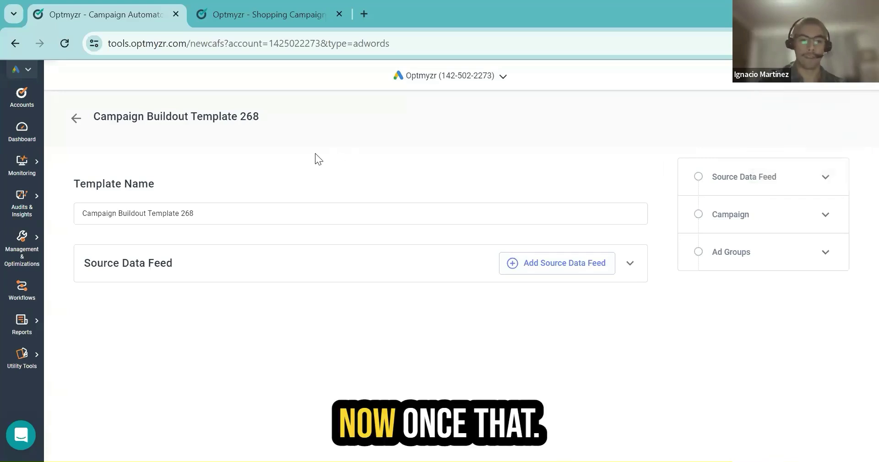
# Step: Rename the template to 'DSA Test' and bring up the Add Source Data Feed panel
pyautogui.doubleClick(227, 219)
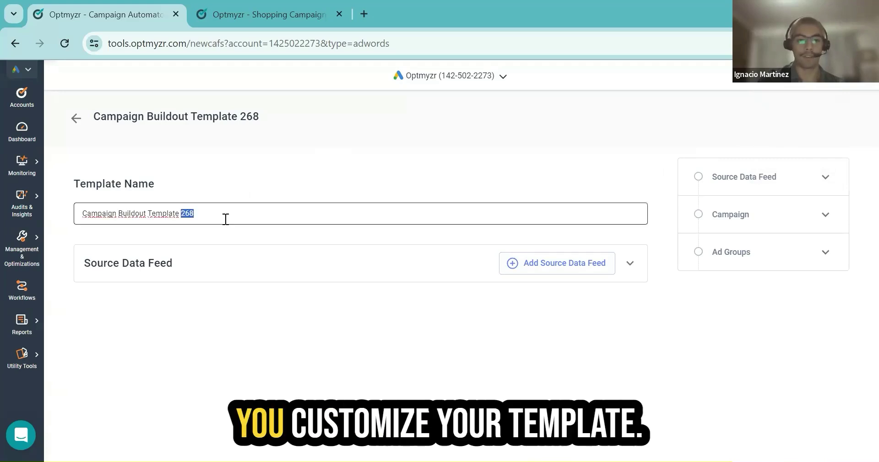
pyautogui.tripleClick(226, 219)
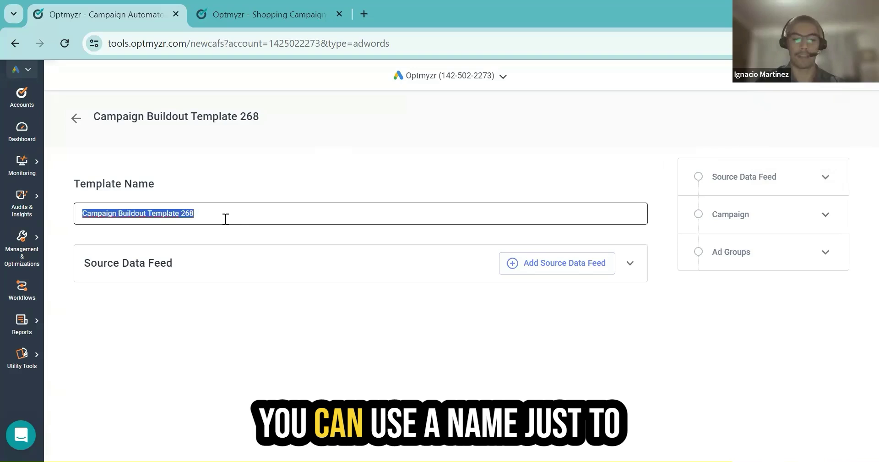
pyautogui.write('DSA')
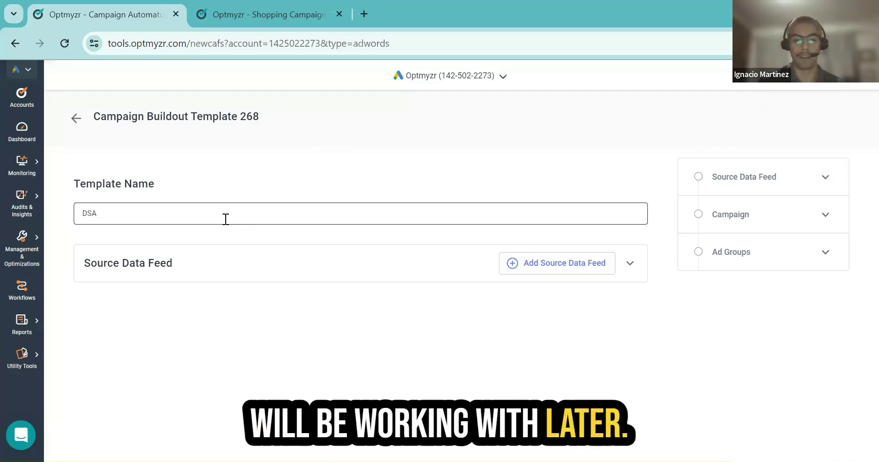
pyautogui.write('st')
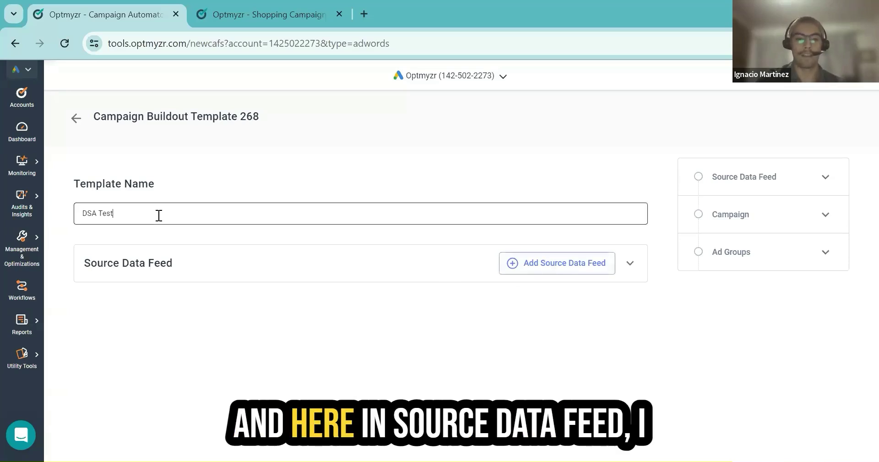
pyautogui.click(516, 260)
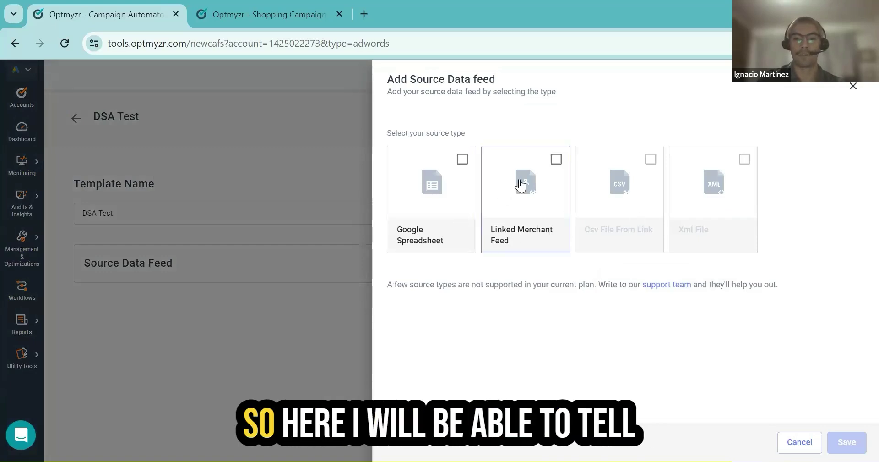
# Step: Use Linked Merchant Feed 101166653 as the source and fetch its columns
pyautogui.click(522, 183)
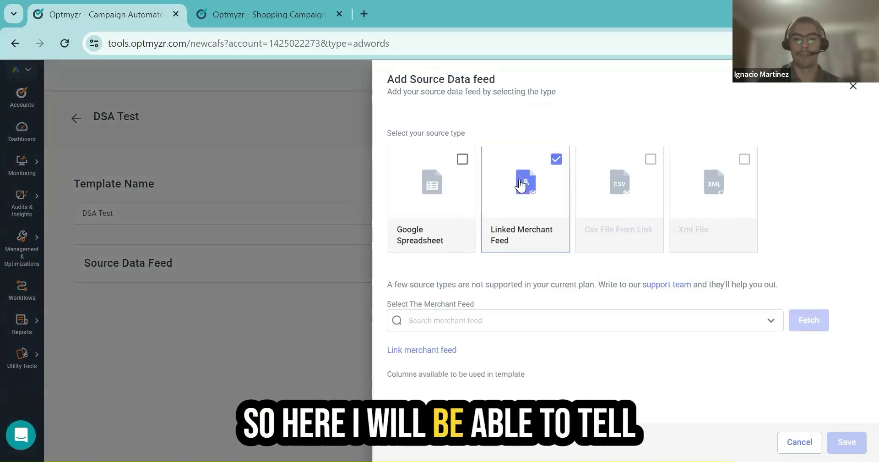
pyautogui.click(519, 314)
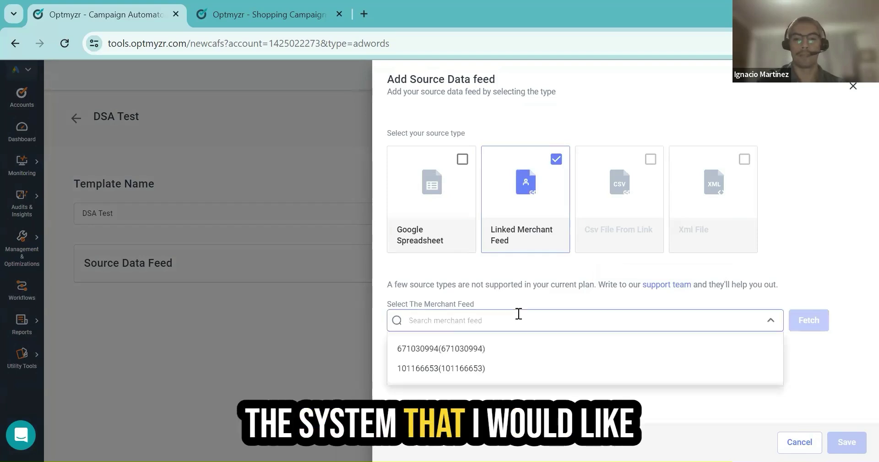
pyautogui.click(496, 370)
pyautogui.scroll(-1, 494, 365)
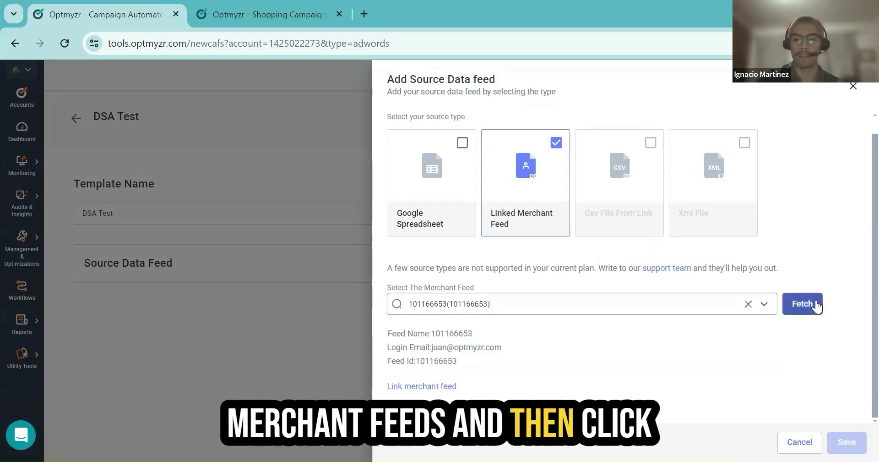
pyautogui.click(802, 304)
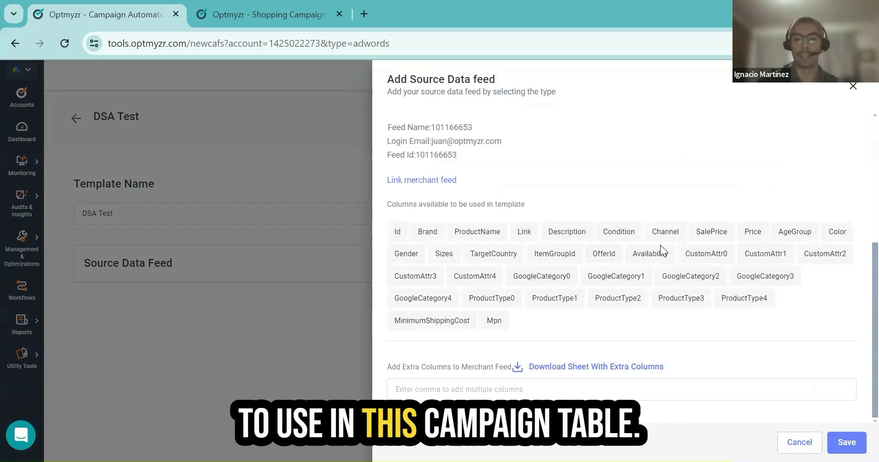
# Step: Save the merchant feed source and expand the still-empty Inventory Filters section
pyautogui.click(845, 441)
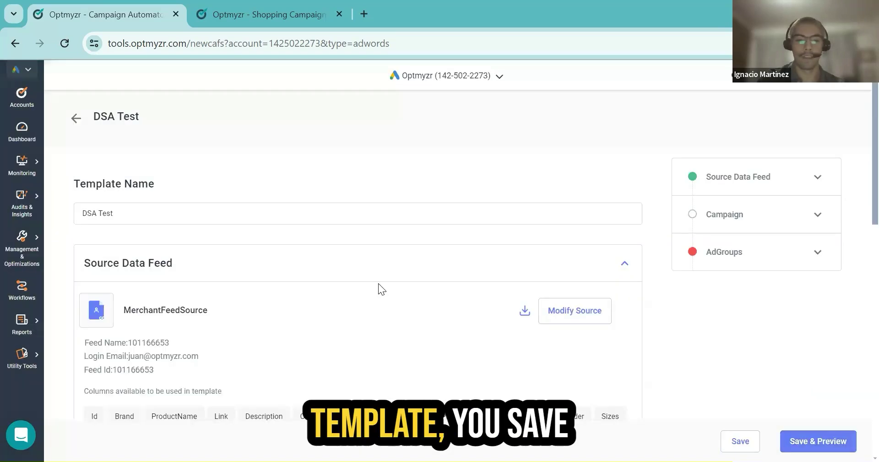
pyautogui.scroll(-5, 379, 288)
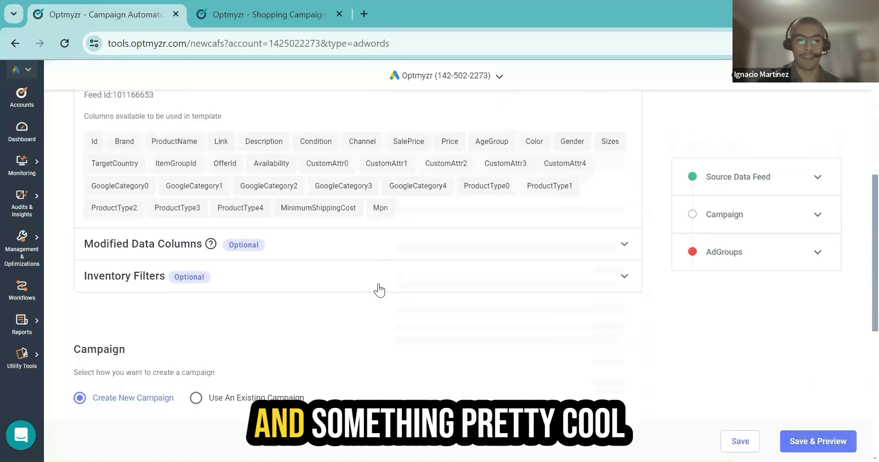
pyautogui.scroll(2, 379, 283)
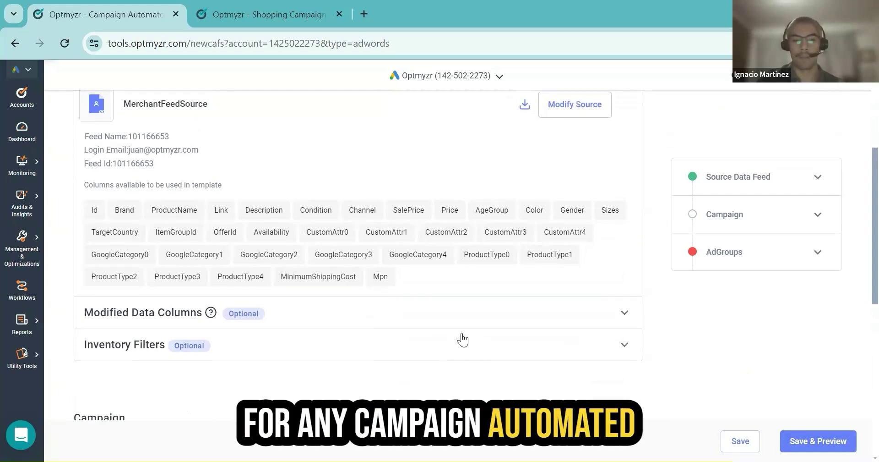
pyautogui.scroll(-2, 463, 339)
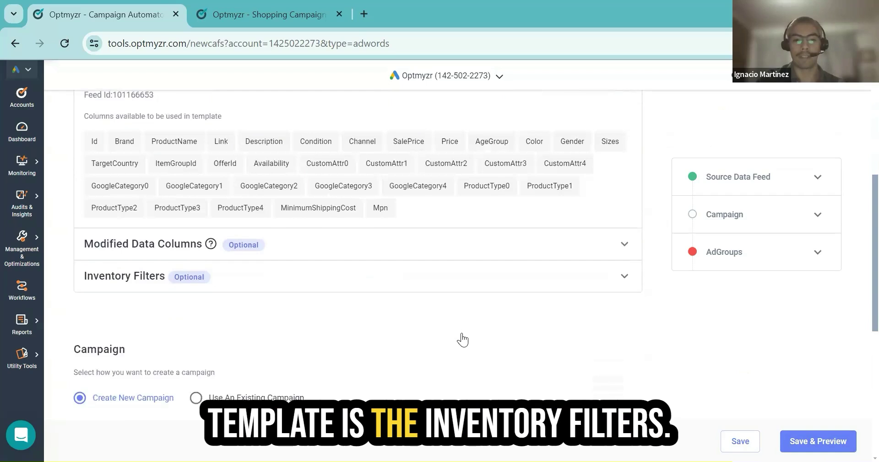
pyautogui.click(411, 276)
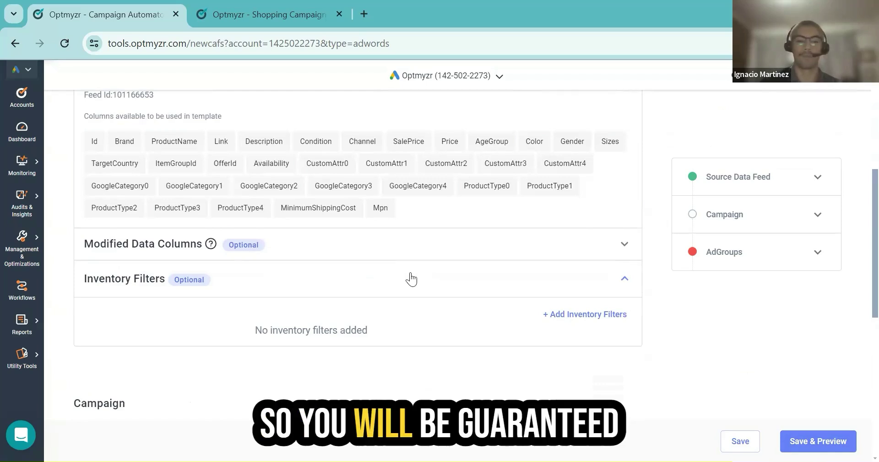
# Step: Add and save an inventory filter: TargetCountry, field type Text, is equal to US
pyautogui.click(572, 315)
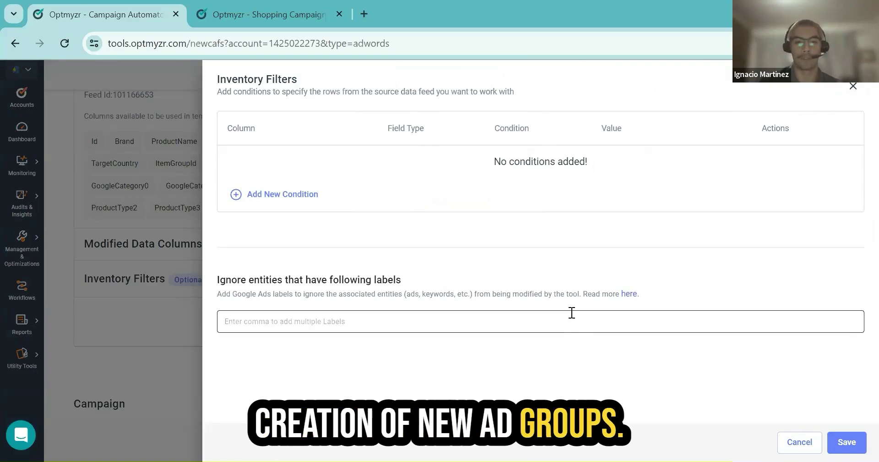
pyautogui.click(267, 195)
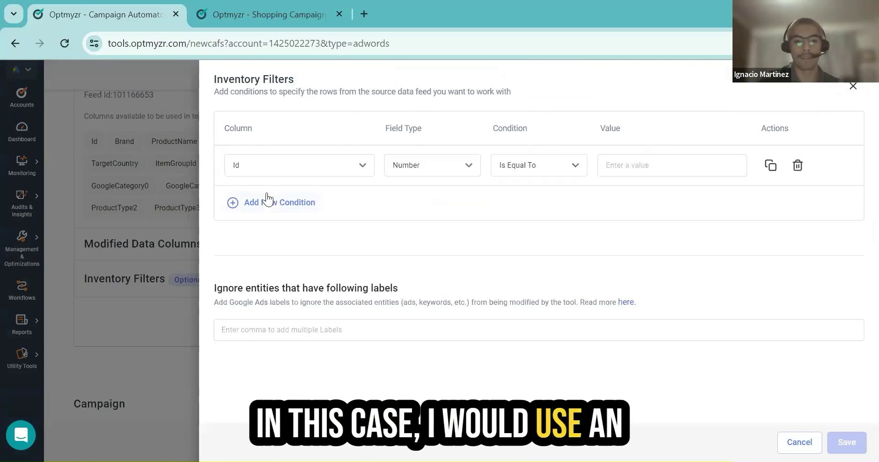
pyautogui.click(267, 170)
pyautogui.scroll(-3, 267, 170)
pyautogui.scroll(4, 267, 171)
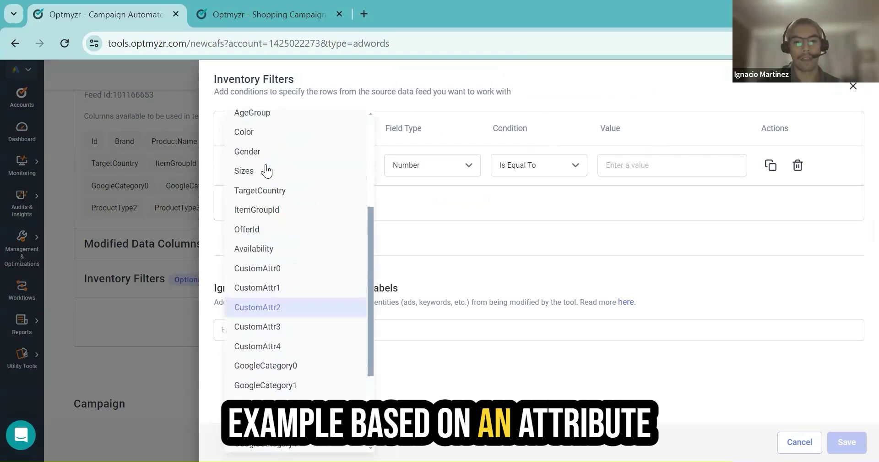
pyautogui.click(275, 193)
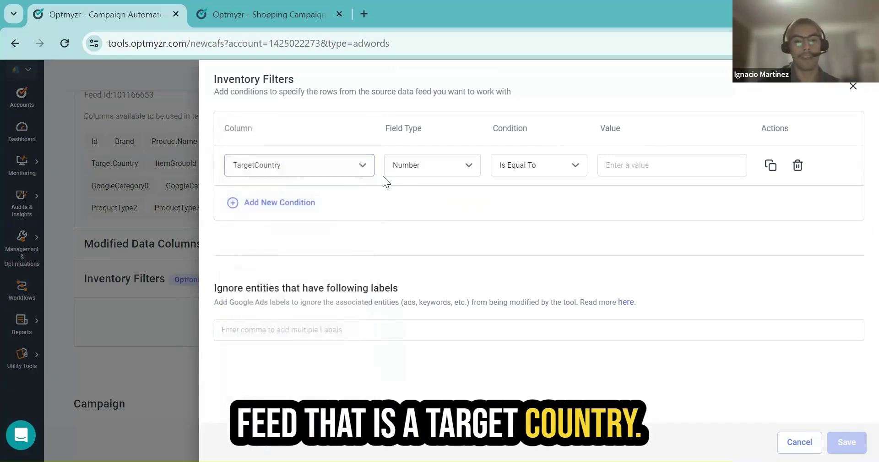
pyautogui.click(409, 166)
pyautogui.click(406, 206)
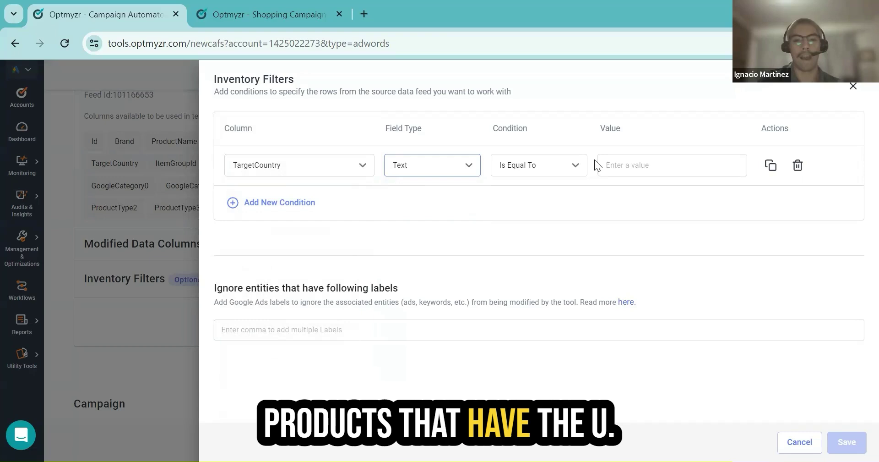
pyautogui.click(609, 163)
pyautogui.write('US')
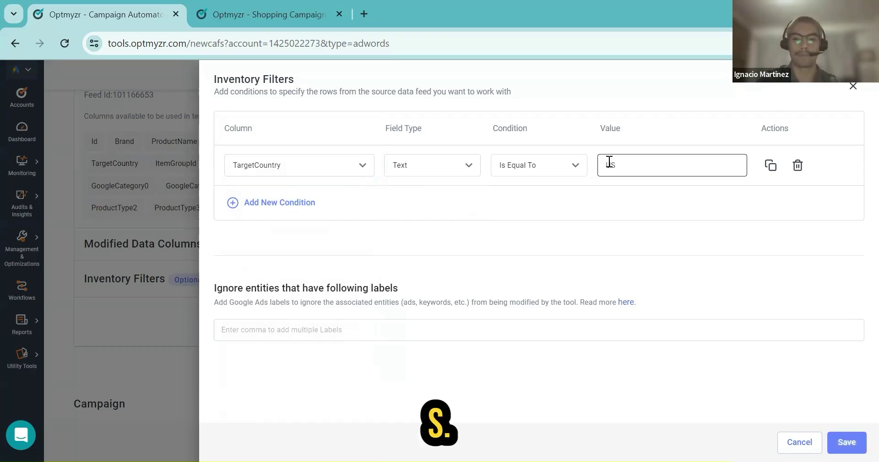
pyautogui.click(834, 443)
pyautogui.scroll(-5, 495, 340)
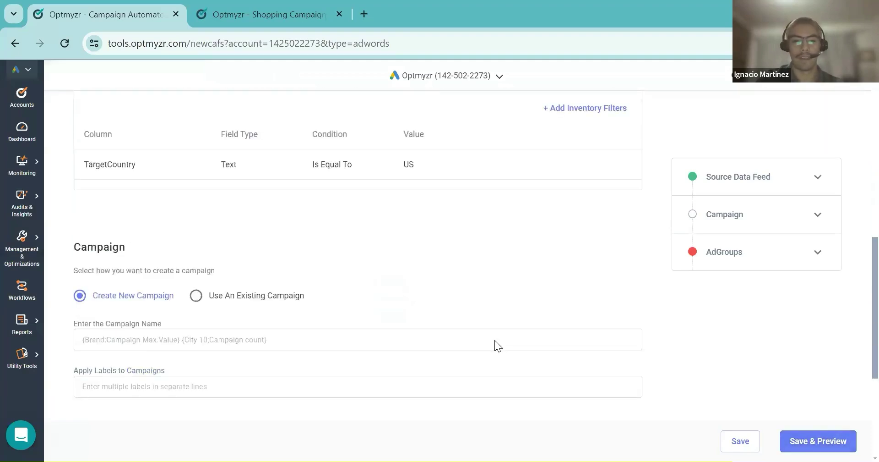
# Step: Name the campaign 'Test DSA campaign', replacing the briefly inserted {Header:Brand} placeholder
pyautogui.scroll(-3, 225, 225)
pyautogui.click(213, 200)
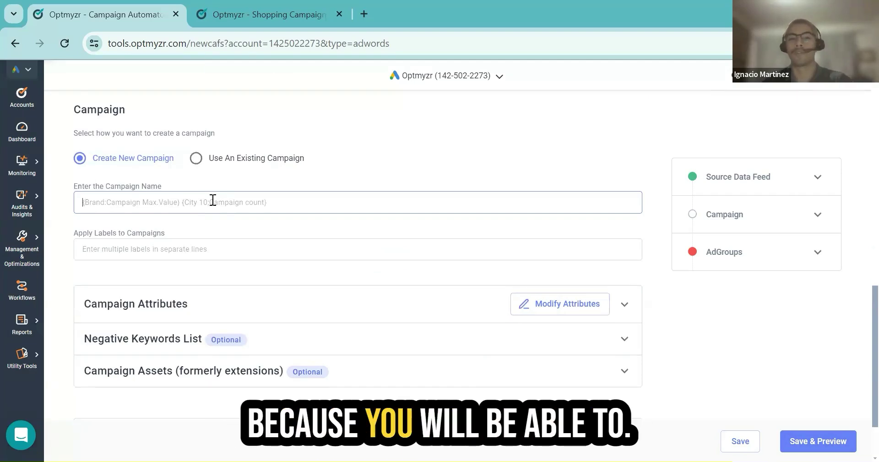
pyautogui.click(213, 200)
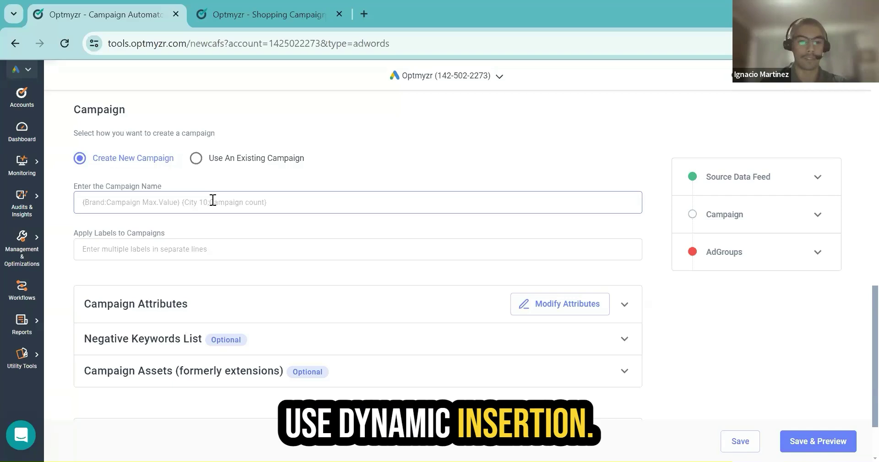
pyautogui.write('{')
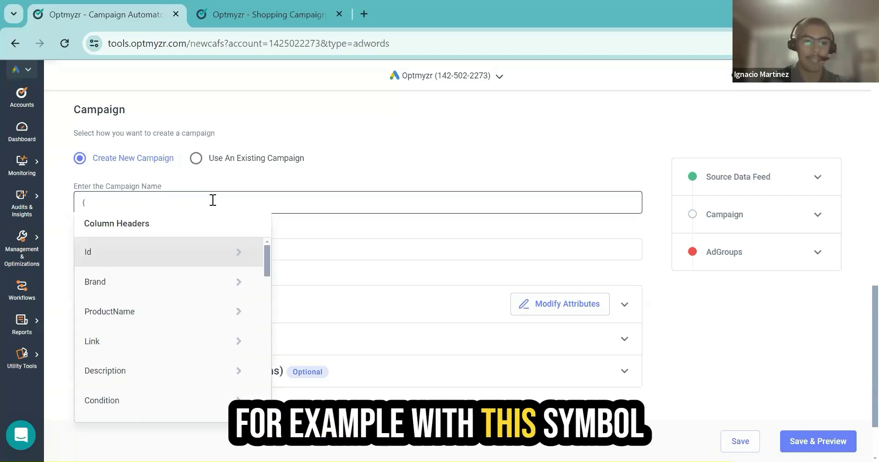
pyautogui.click(206, 286)
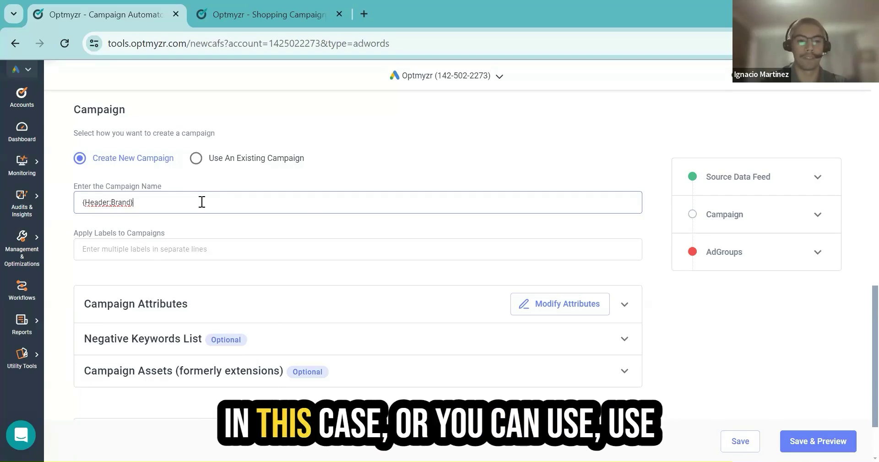
pyautogui.hotkey('ctrl', 'a')
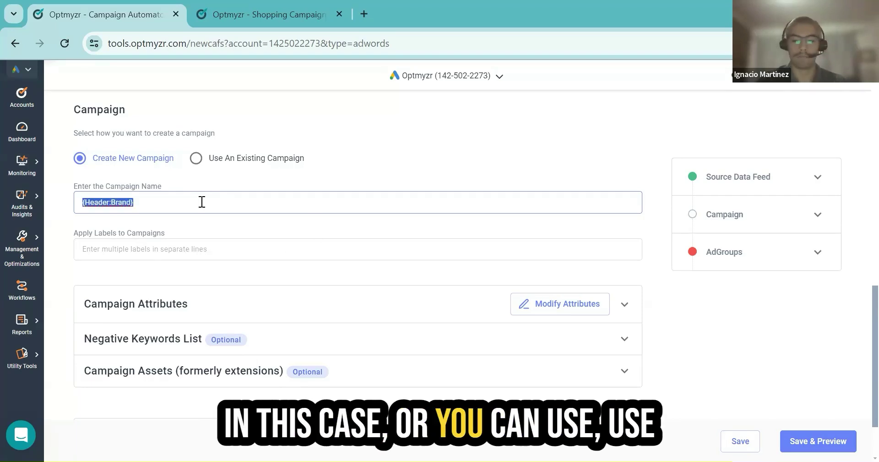
pyautogui.press('BackSpace')
pyautogui.write('Test ')
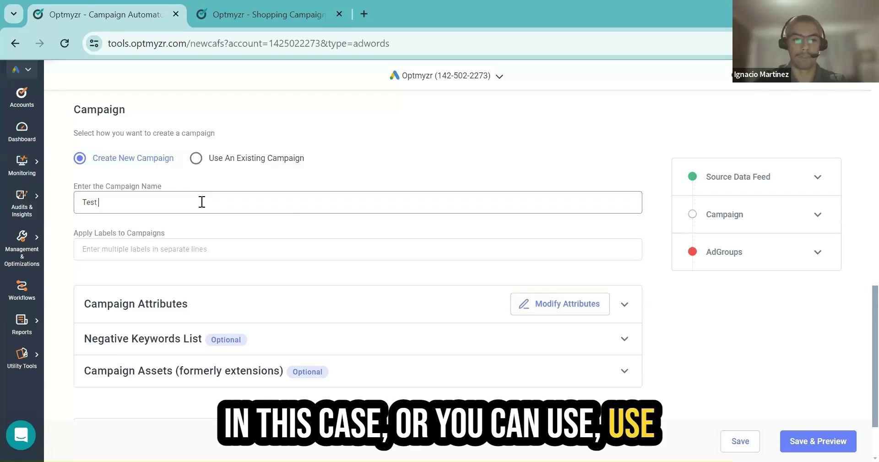
pyautogui.write('DSA campaign')
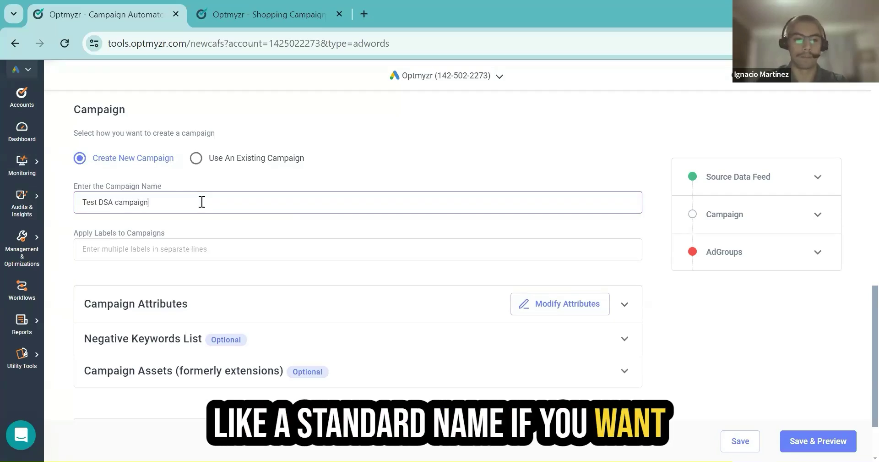
pyautogui.scroll(-1, 204, 219)
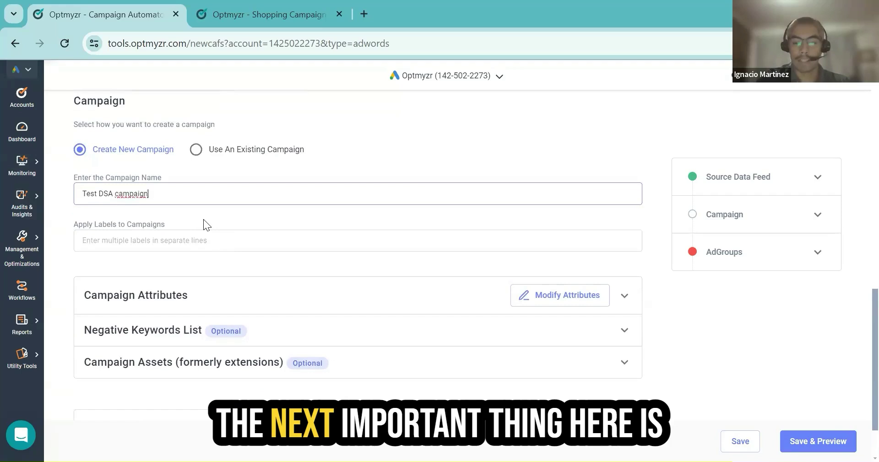
# Step: Make the campaign Dynamic Search Ads for domain optmyzr.com with language English
pyautogui.click(557, 297)
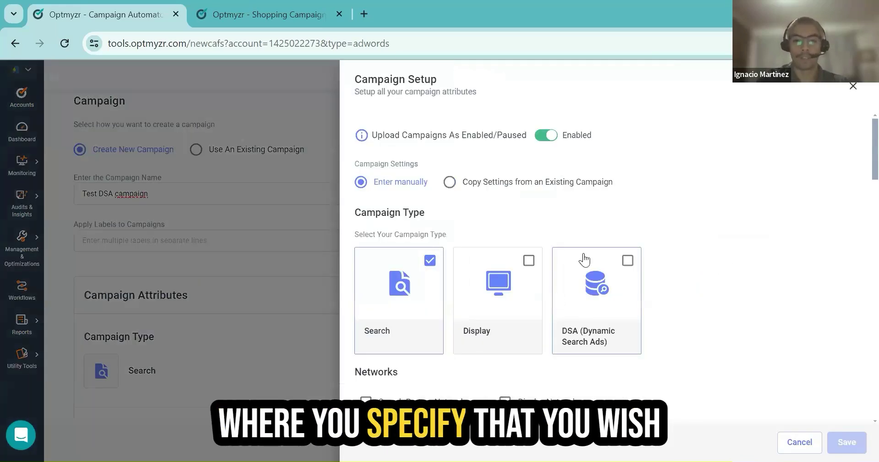
pyautogui.click(624, 262)
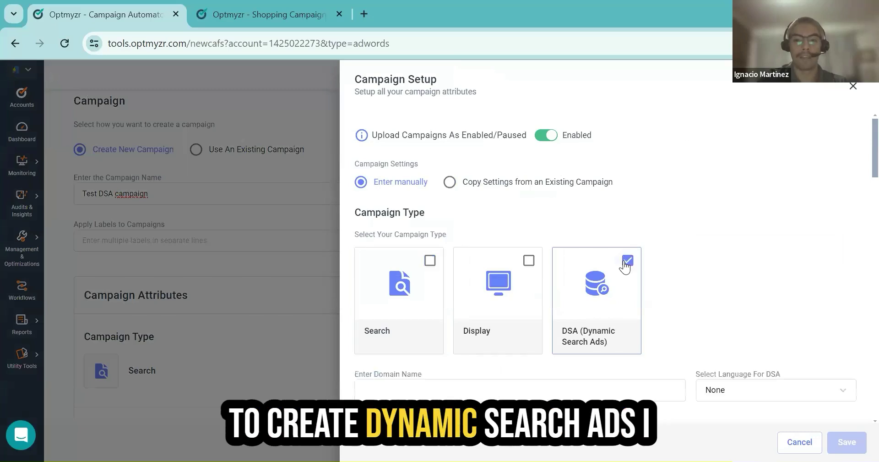
pyautogui.scroll(-2, 605, 293)
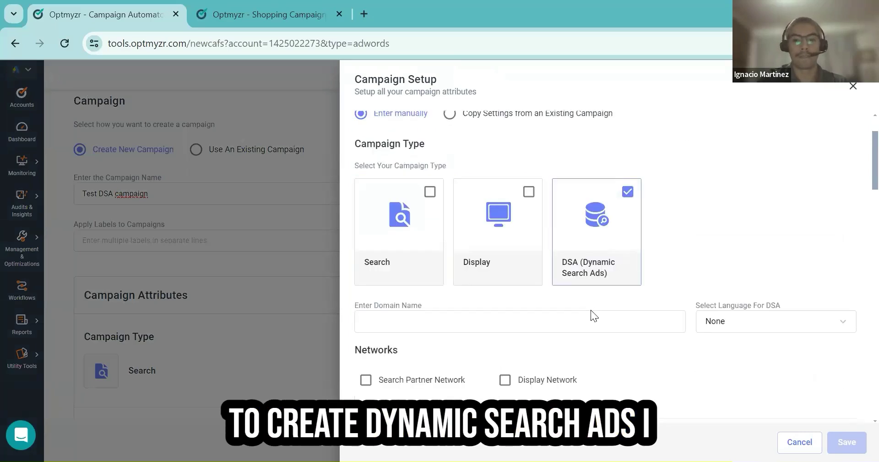
pyautogui.click(592, 321)
pyautogui.write('optm')
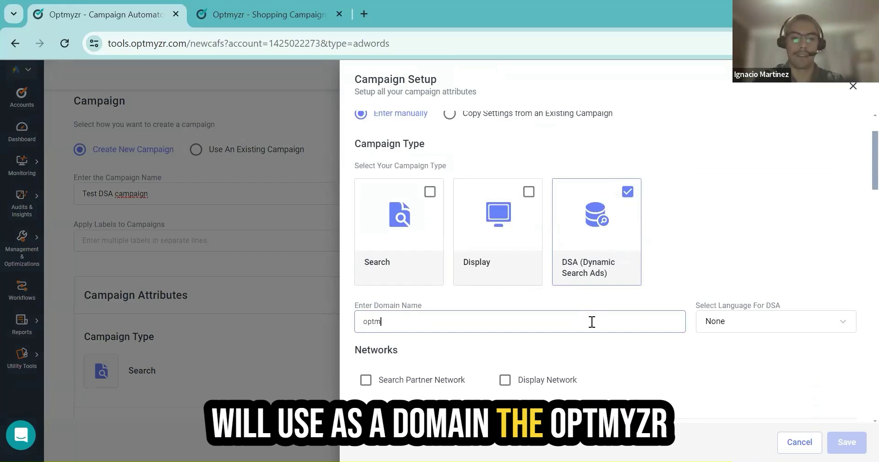
pyautogui.write('yzr')
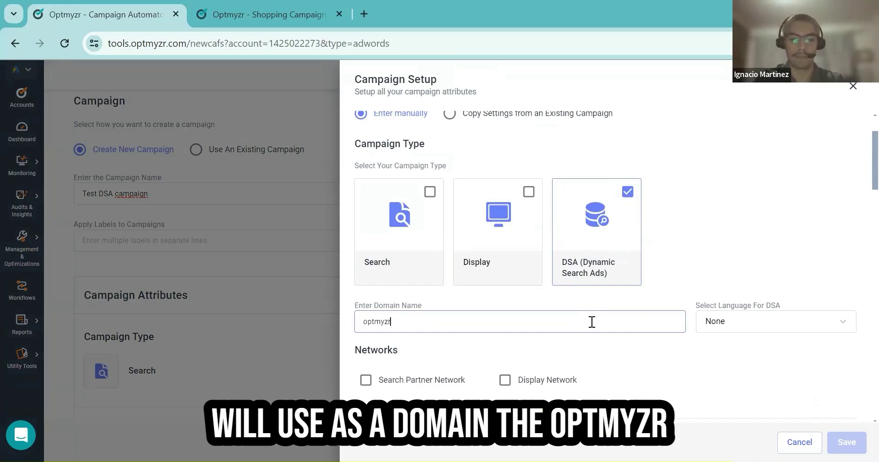
pyautogui.write('.com')
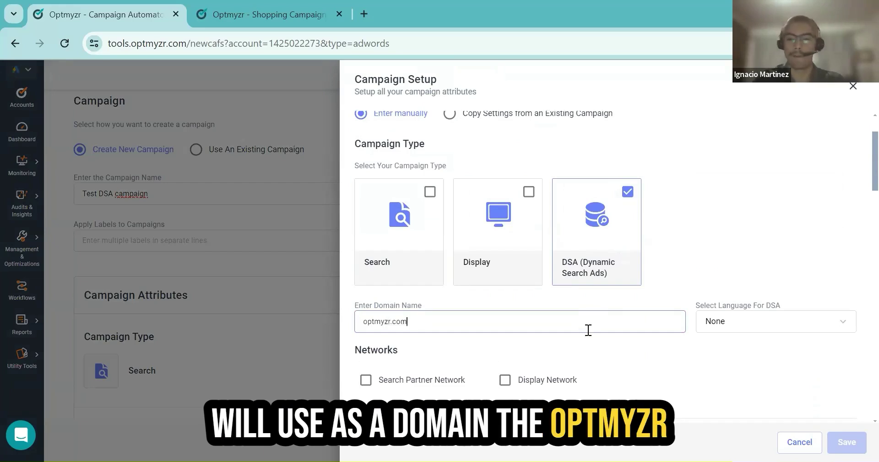
pyautogui.click(741, 321)
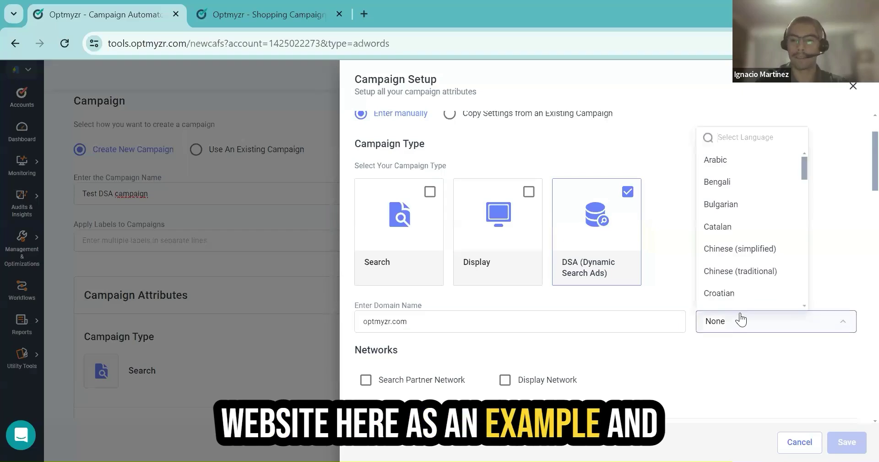
pyautogui.write('en')
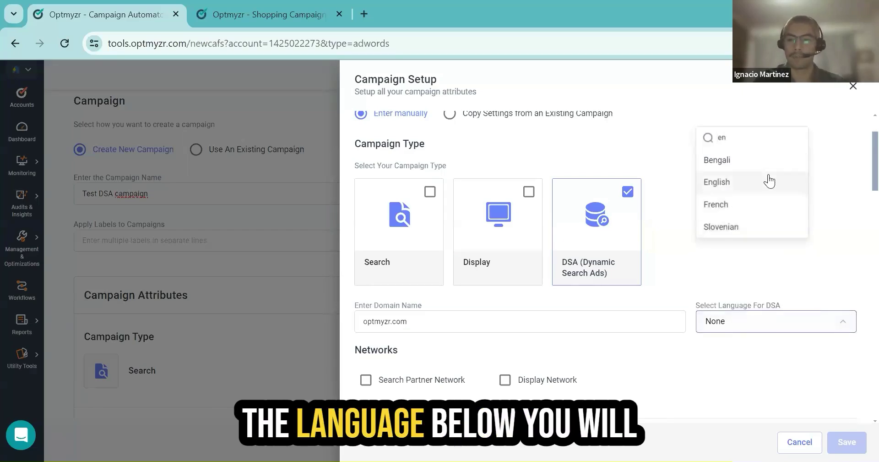
pyautogui.click(717, 182)
# Step: Include the Search Partner Network, enter a budget of 10, and review remaining sections
pyautogui.scroll(-3, 664, 229)
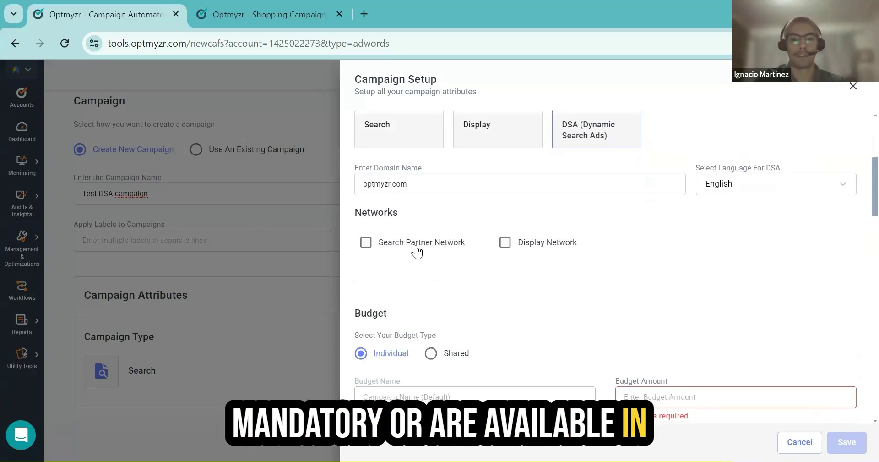
pyautogui.click(416, 251)
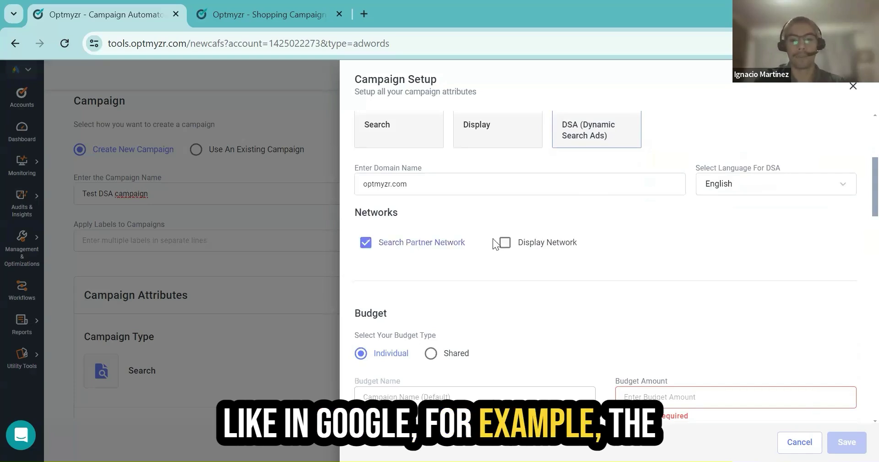
pyautogui.scroll(-5, 523, 243)
pyautogui.scroll(2, 628, 252)
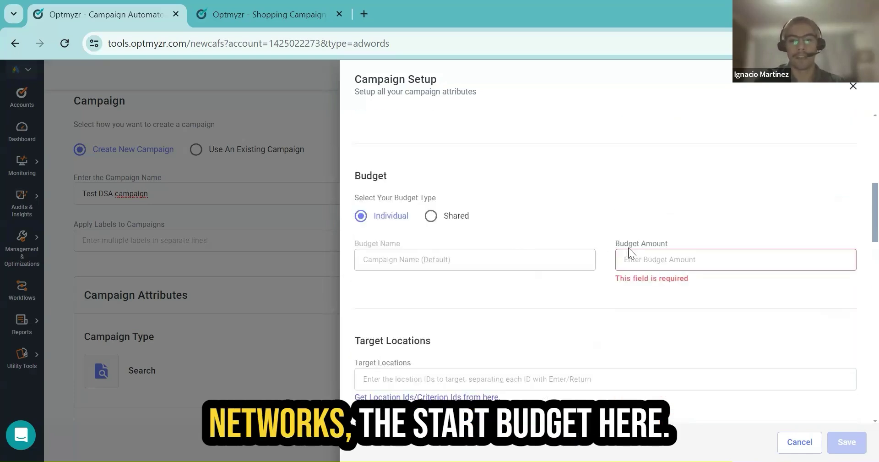
pyautogui.write('0')
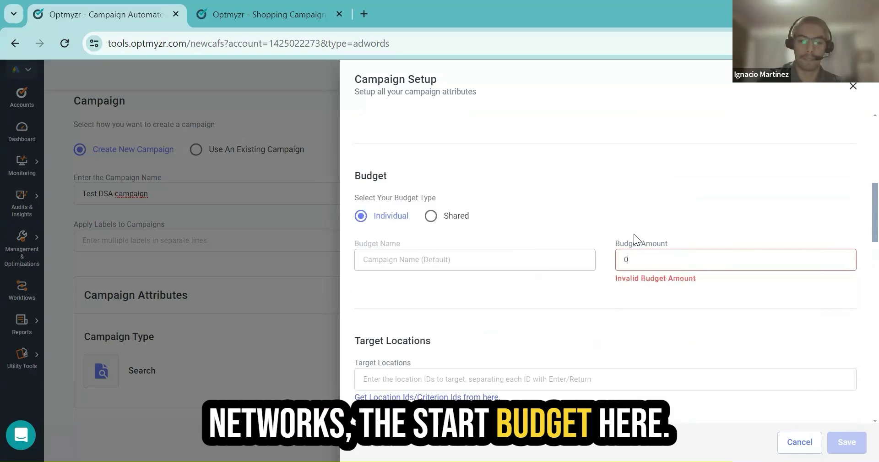
pyautogui.write('10')
pyautogui.scroll(-3, 578, 210)
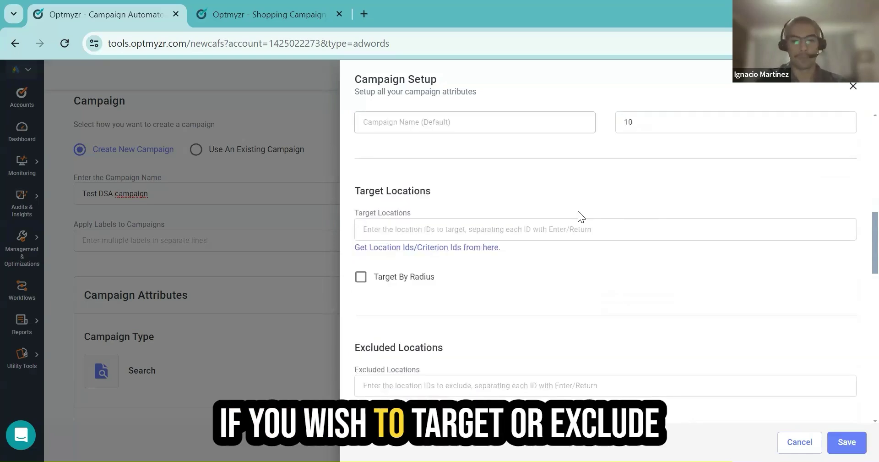
pyautogui.scroll(-3, 453, 252)
pyautogui.scroll(-4, 452, 251)
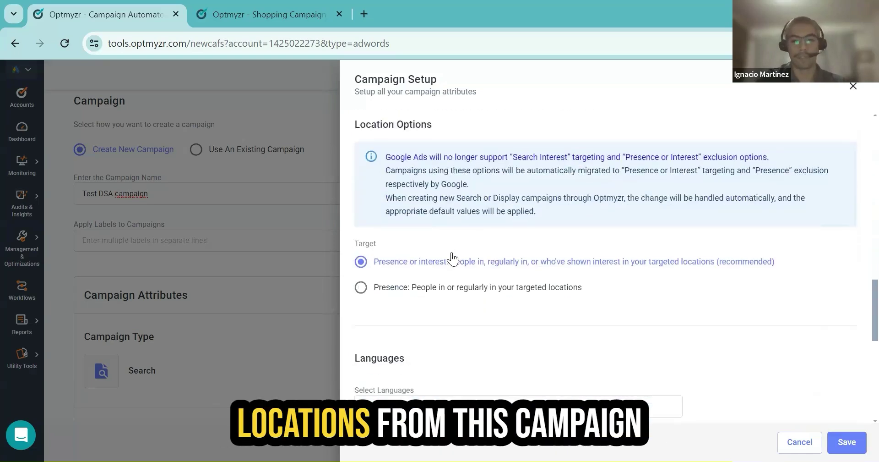
pyautogui.scroll(-9, 469, 260)
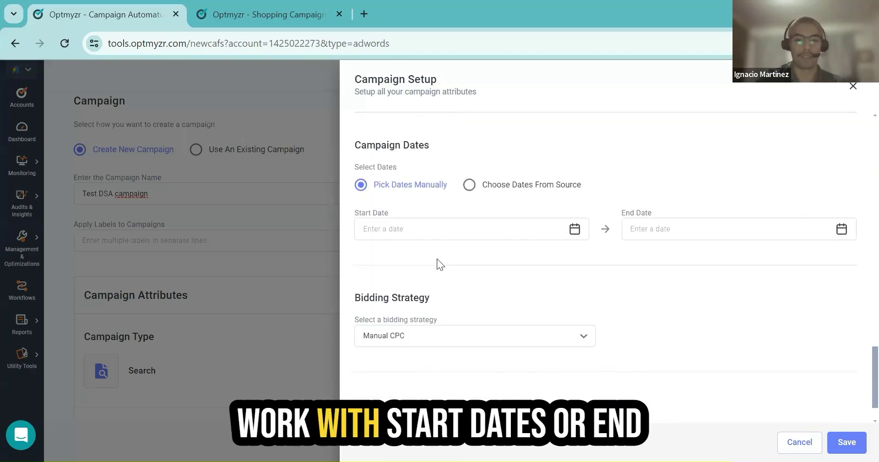
pyautogui.scroll(-2, 660, 233)
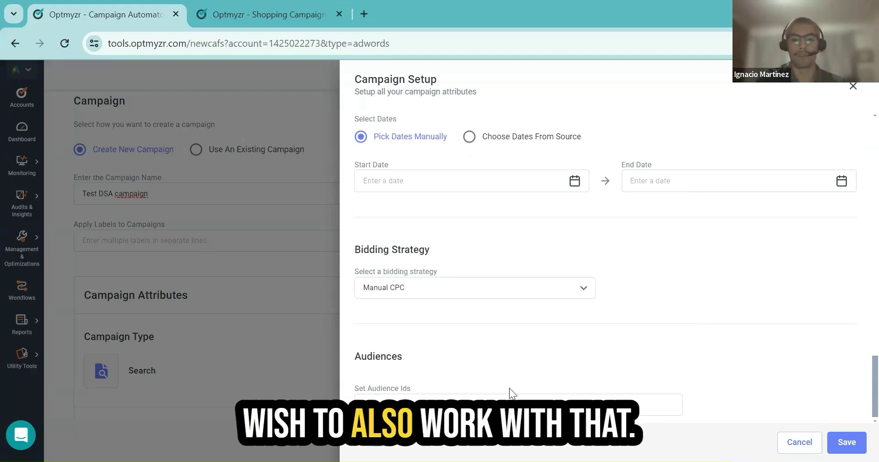
# Step: Save the campaign attributes and add an ad group named {Header:ProductName}
pyautogui.click(847, 443)
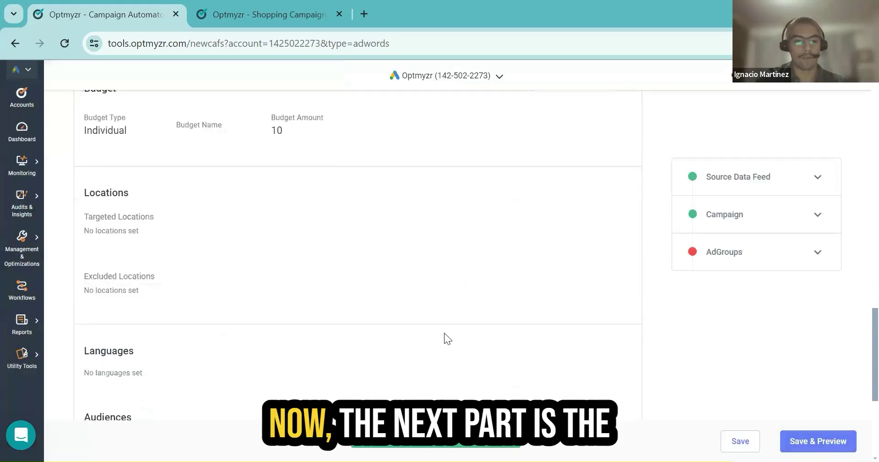
pyautogui.scroll(-5, 445, 333)
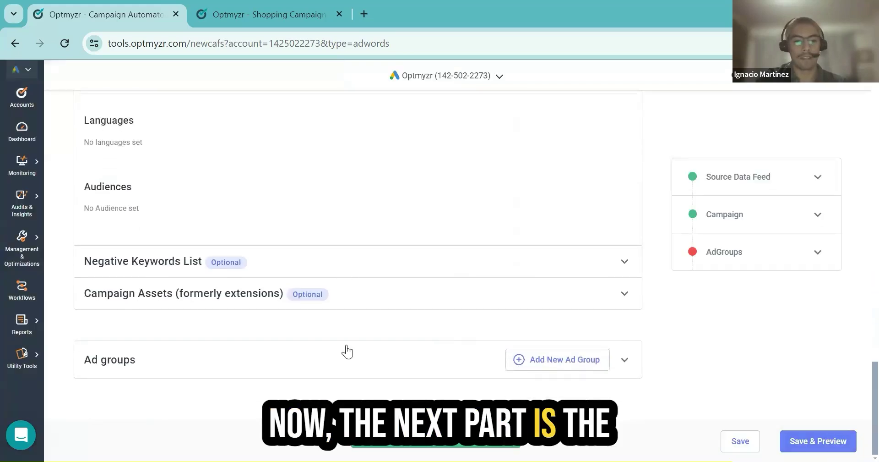
pyautogui.click(580, 365)
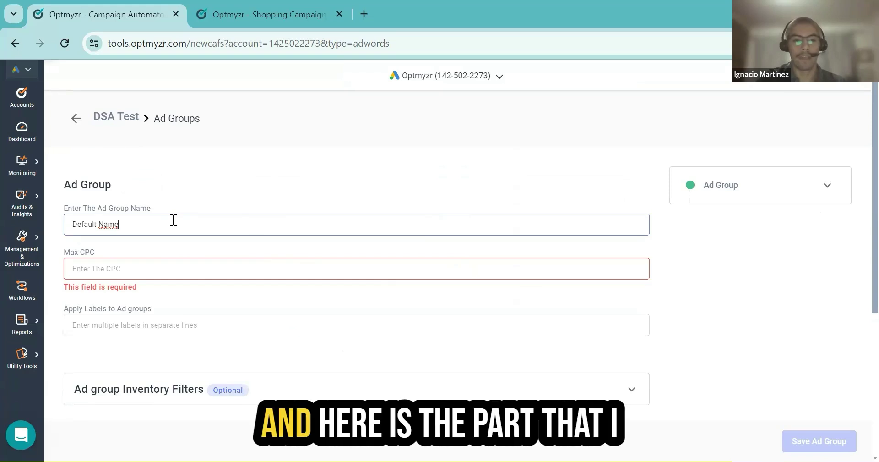
pyautogui.hotkey('ctrl', 'a')
pyautogui.press('BackSpace')
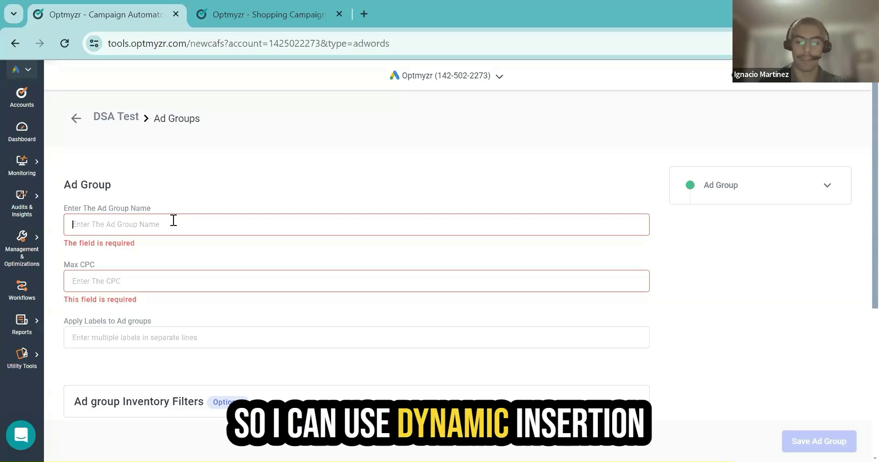
pyautogui.write('{')
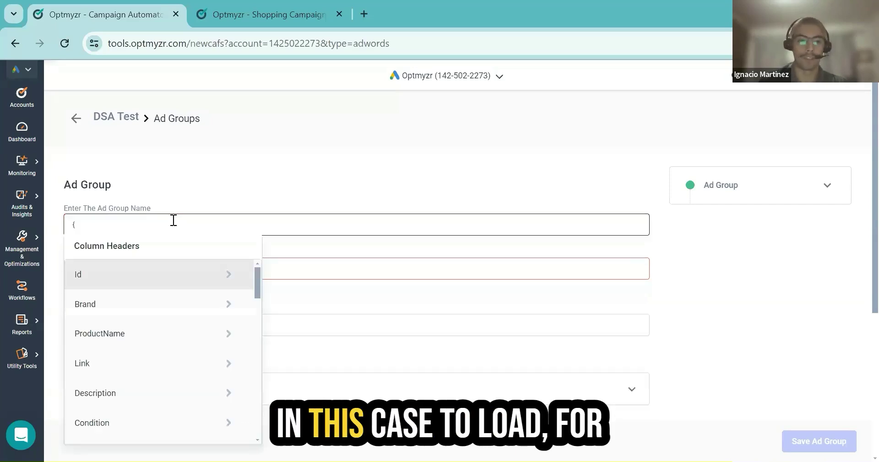
pyautogui.click(170, 343)
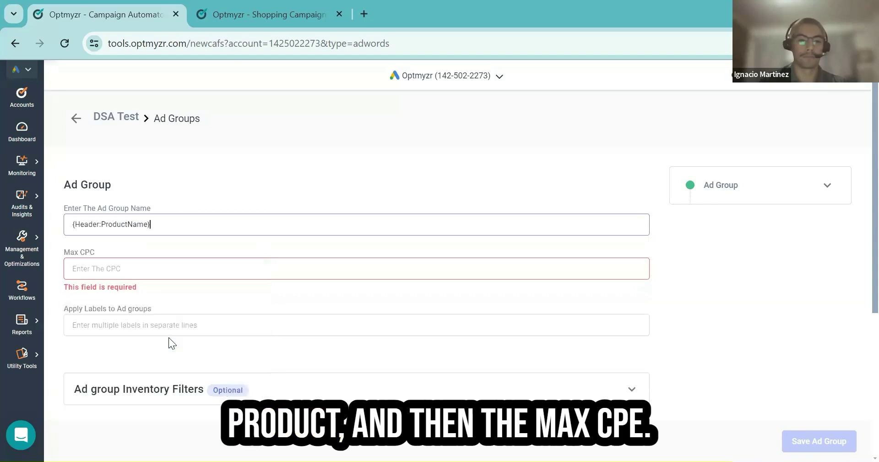
pyautogui.click(139, 269)
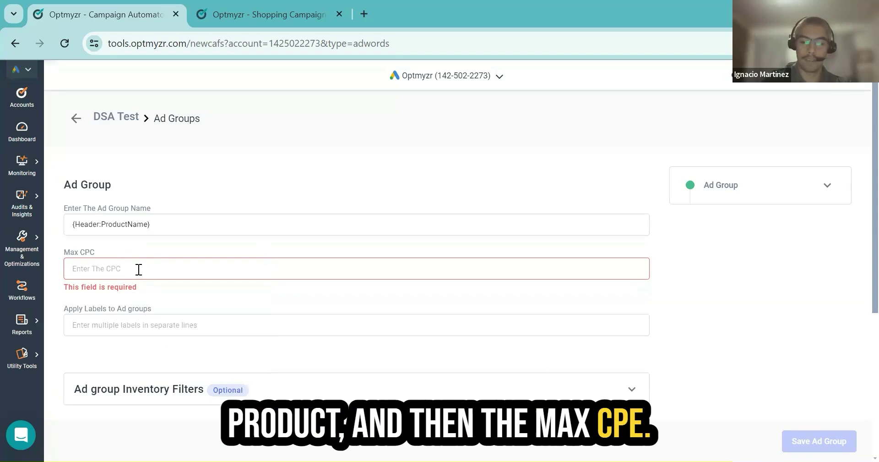
pyautogui.scroll(-5, 527, 299)
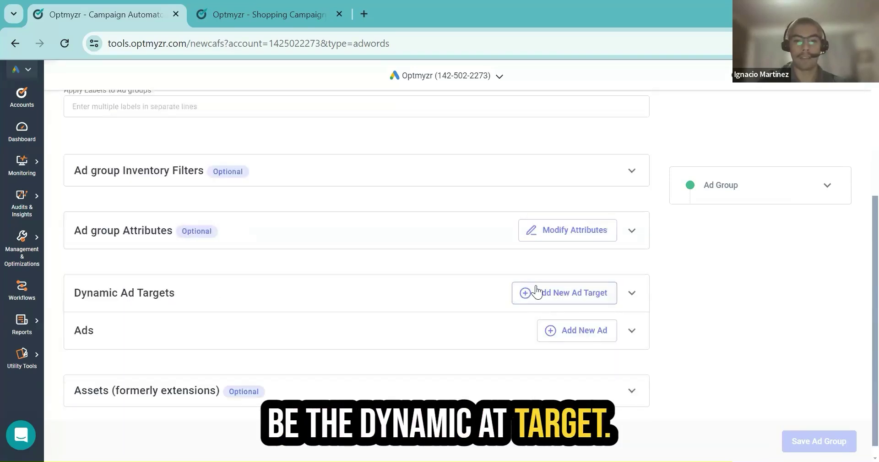
# Step: Add a dynamic ad target with the exact URL {Header:Link}
pyautogui.click(538, 293)
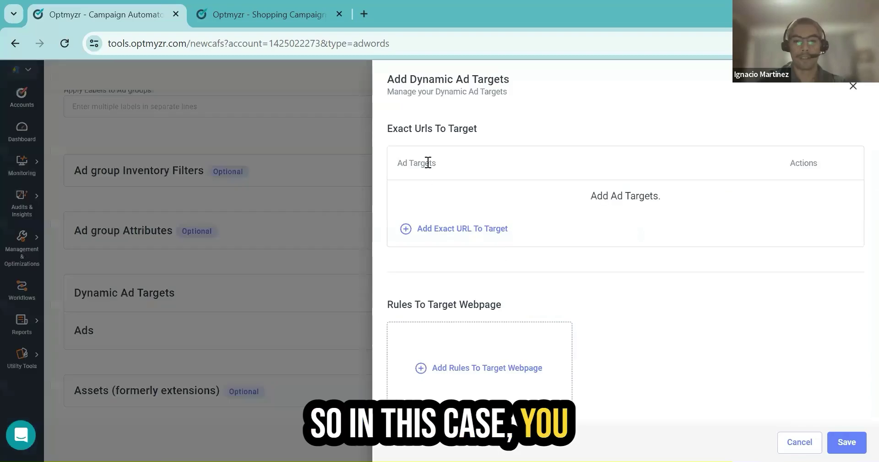
pyautogui.click(458, 229)
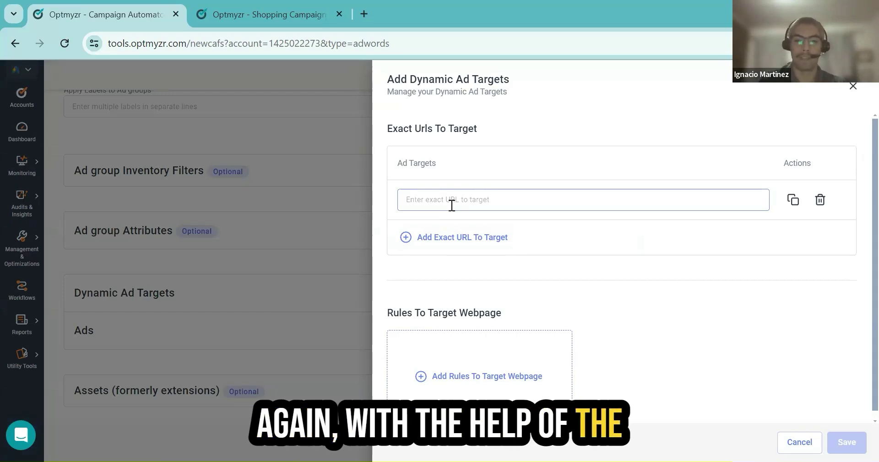
pyautogui.write('{')
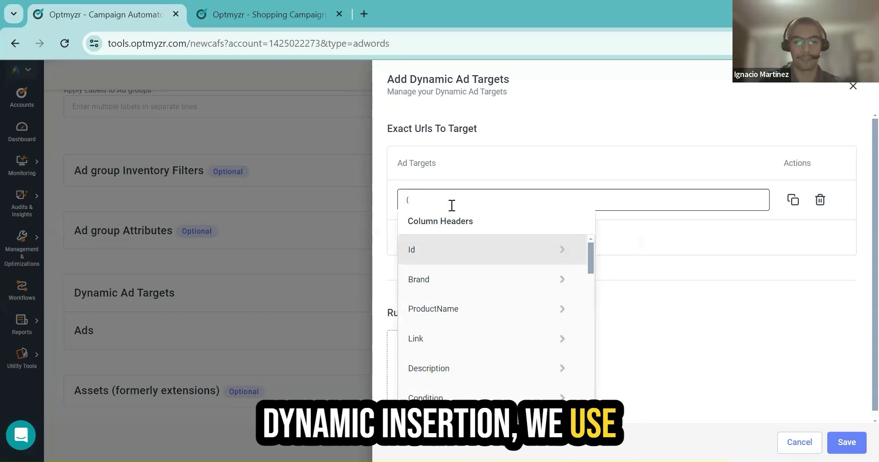
pyautogui.click(469, 342)
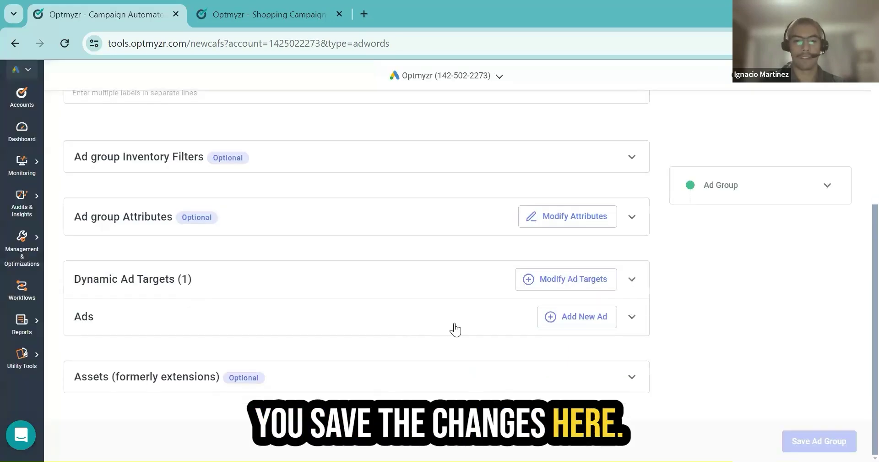
# Step: Add a dynamic search ad with Description 1 {Header:ProductName} and Description 2 'You can get this for only {Header:Price}'
pyautogui.click(591, 315)
pyautogui.scroll(-2, 597, 314)
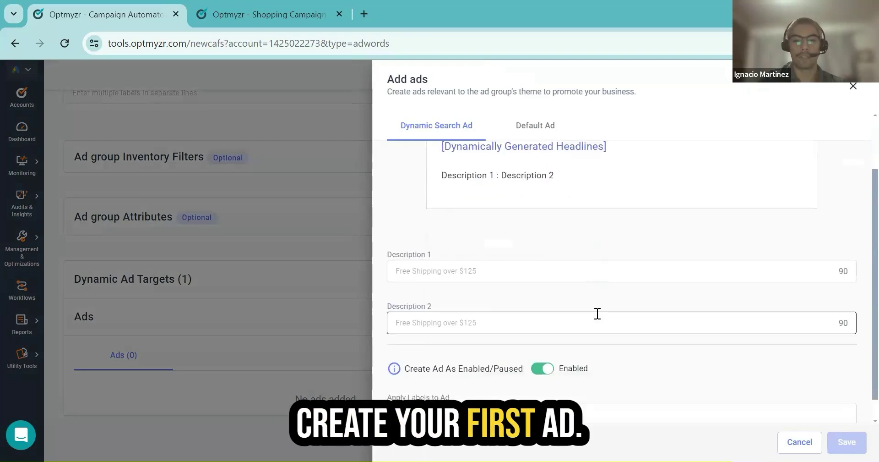
pyautogui.scroll(2, 597, 313)
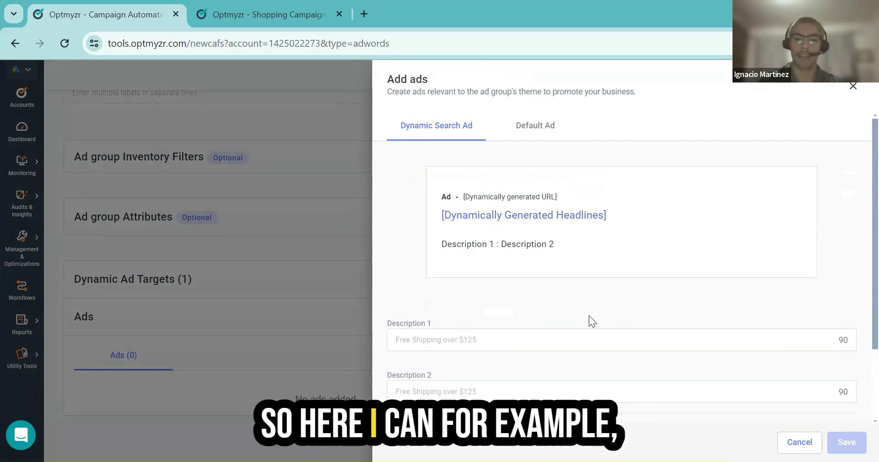
pyautogui.click(581, 323)
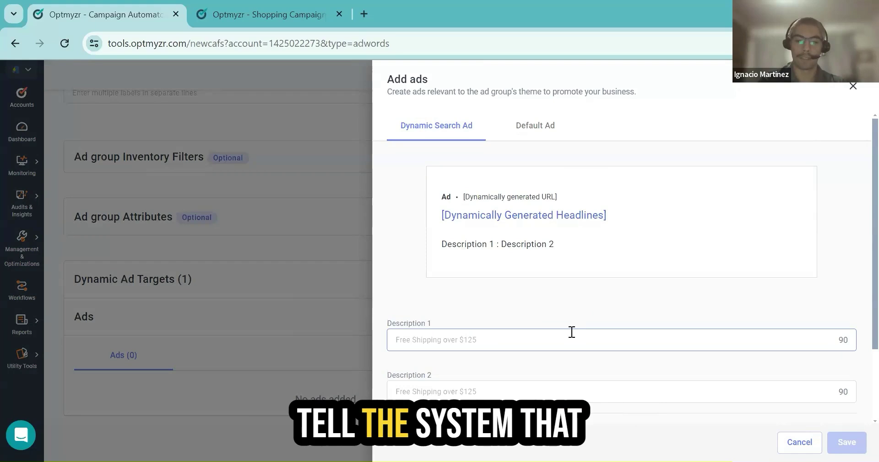
pyautogui.write('{')
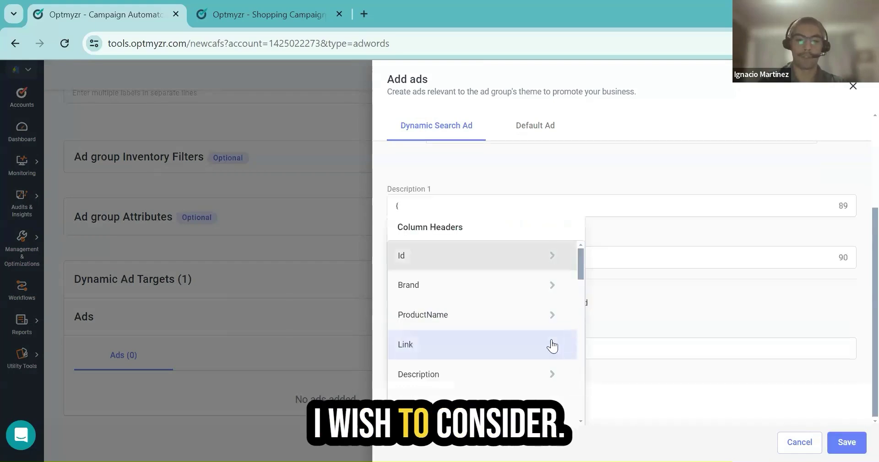
pyautogui.click(502, 320)
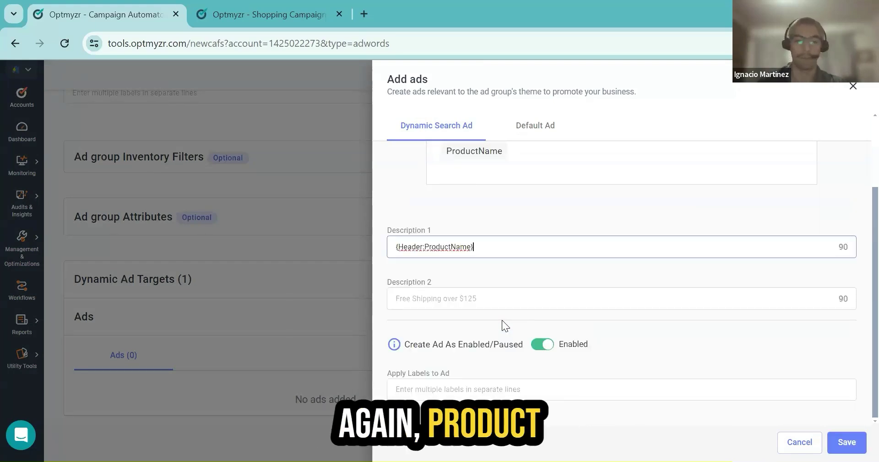
pyautogui.click(485, 300)
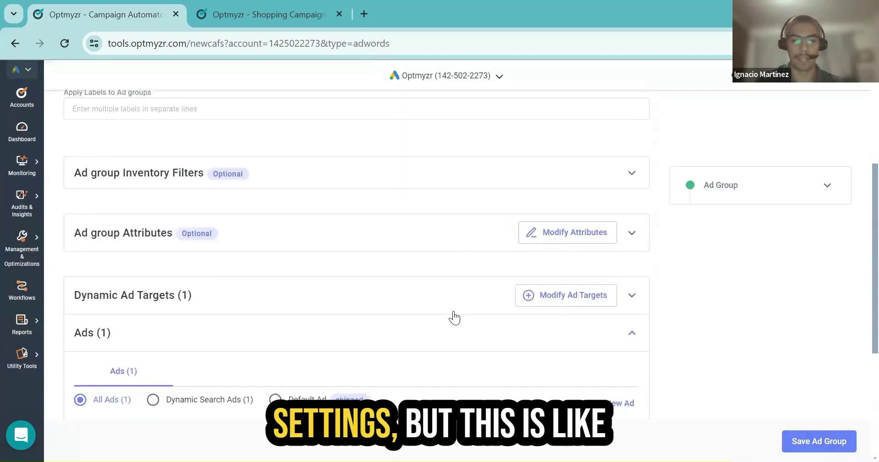
pyautogui.scroll(-5, 454, 316)
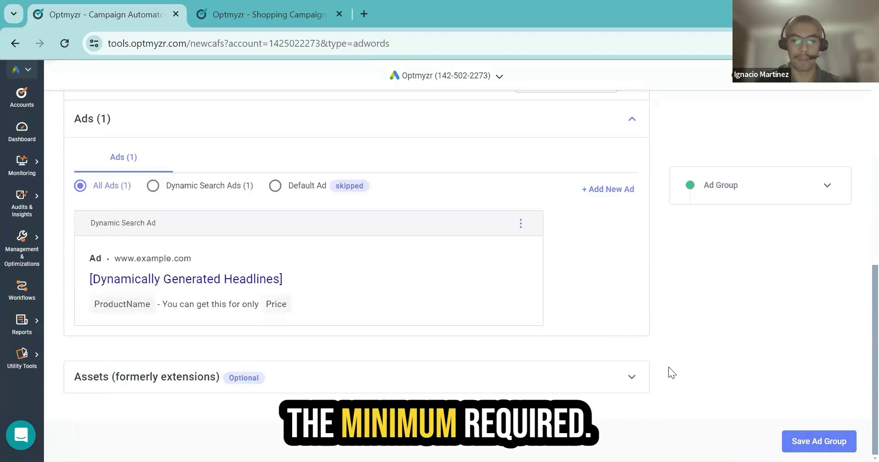
# Step: Save the ad group without a default ad, then save DSA Test and generate its preview
pyautogui.click(799, 441)
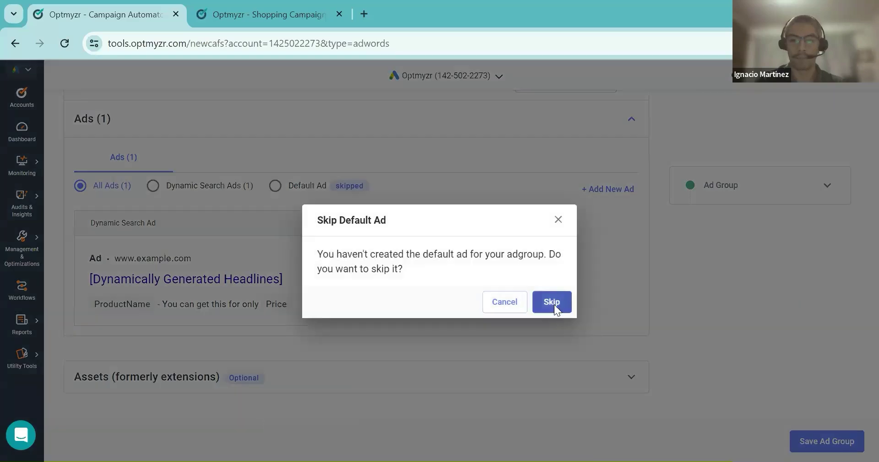
pyautogui.click(553, 302)
pyautogui.scroll(-3, 545, 222)
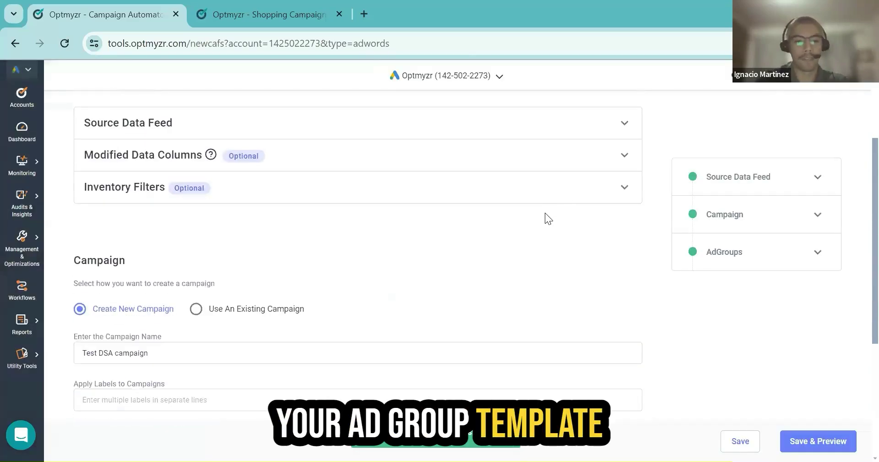
pyautogui.scroll(3, 546, 216)
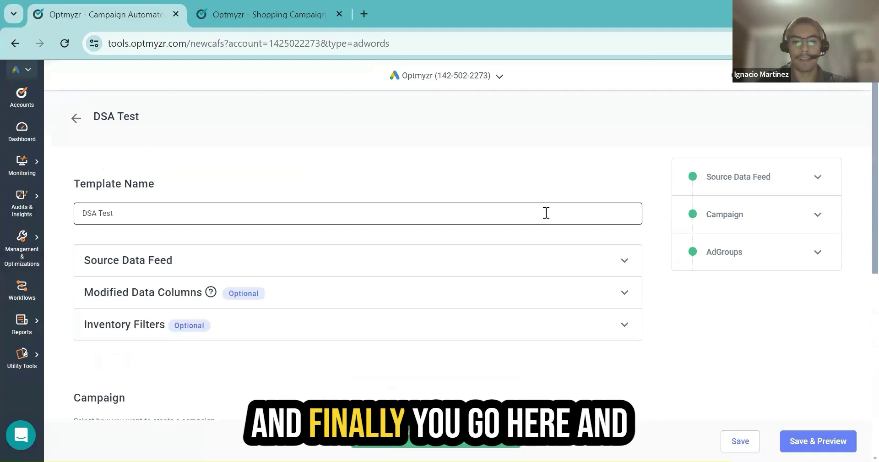
pyautogui.click(810, 444)
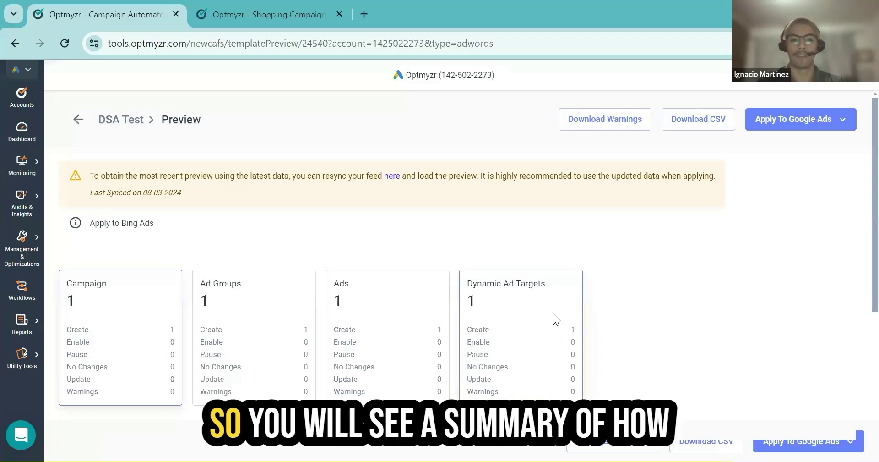
# Step: Review the preview summary, checking the Ad Groups and Ads overviews
pyautogui.scroll(-2, 555, 311)
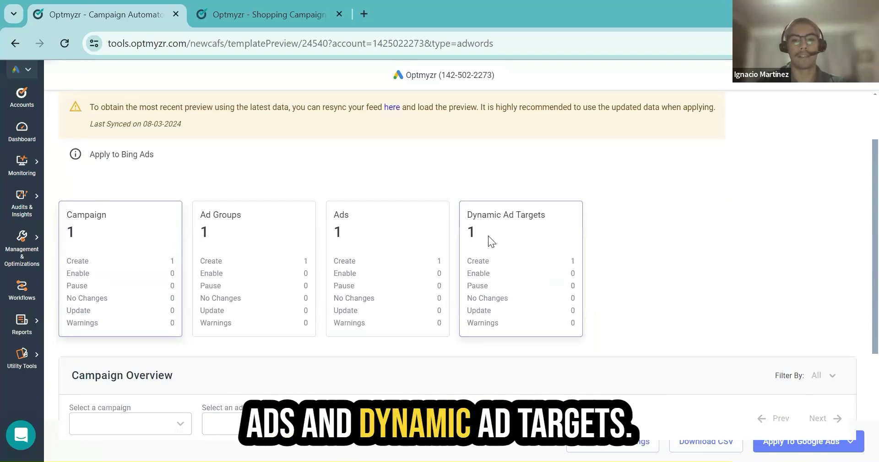
pyautogui.scroll(-3, 488, 235)
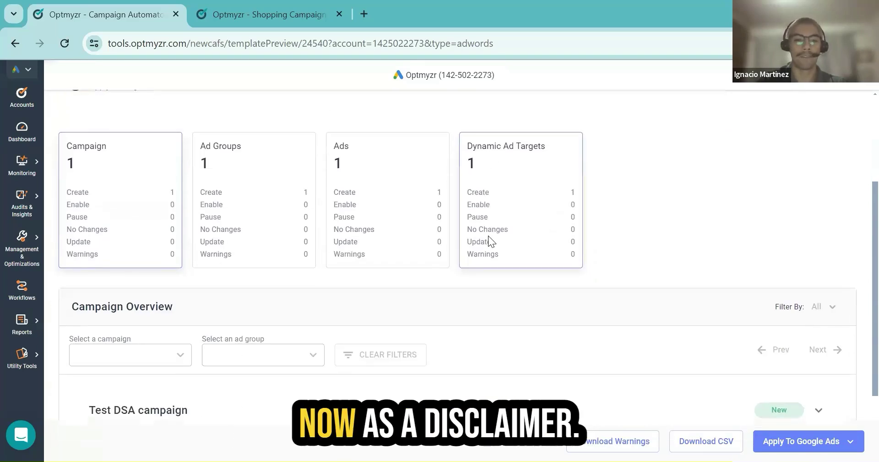
pyautogui.scroll(3, 496, 262)
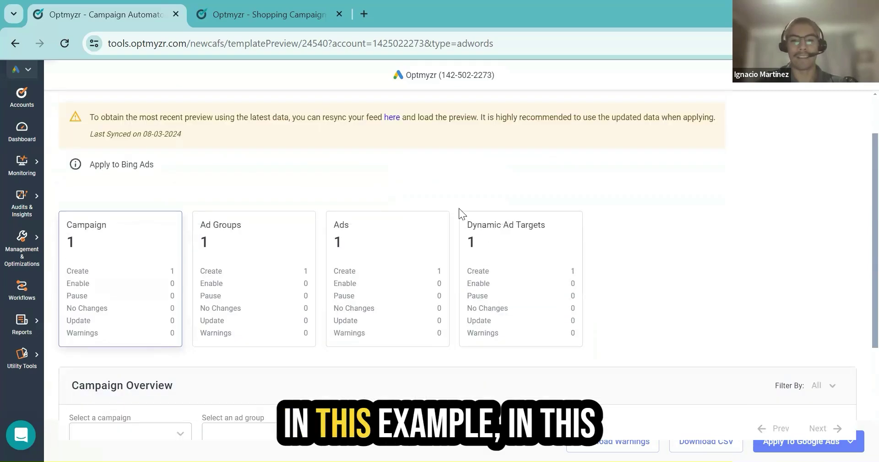
pyautogui.scroll(1, 306, 238)
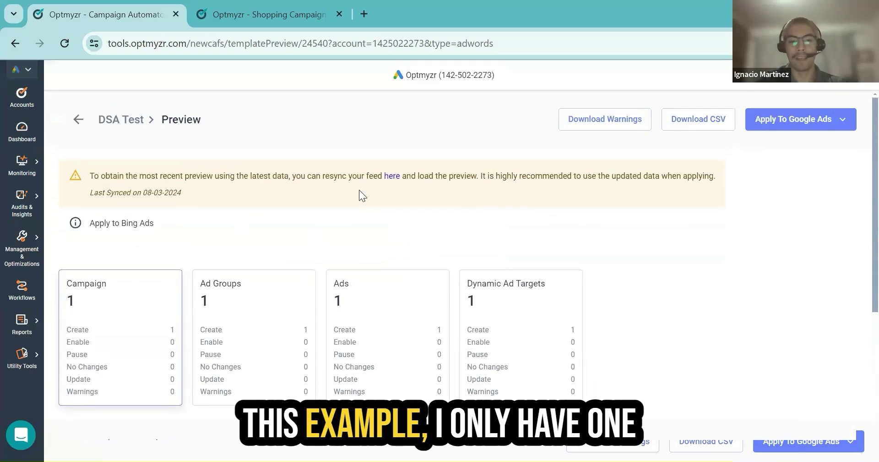
pyautogui.scroll(-4, 359, 190)
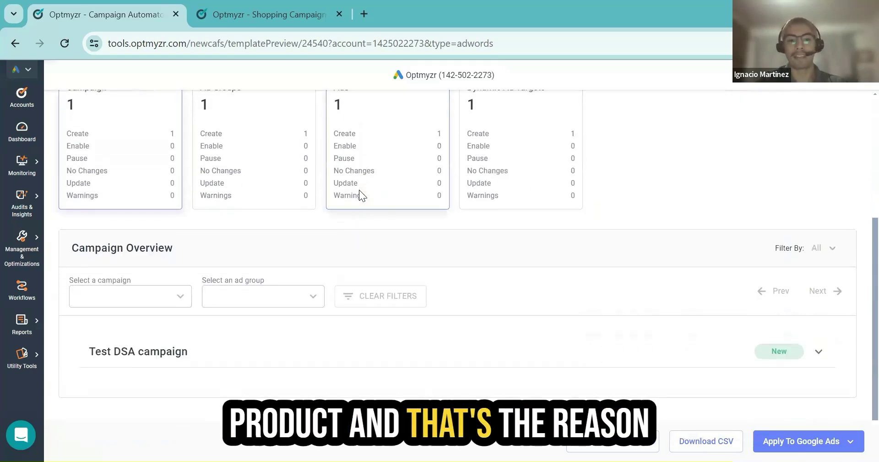
pyautogui.scroll(3, 328, 226)
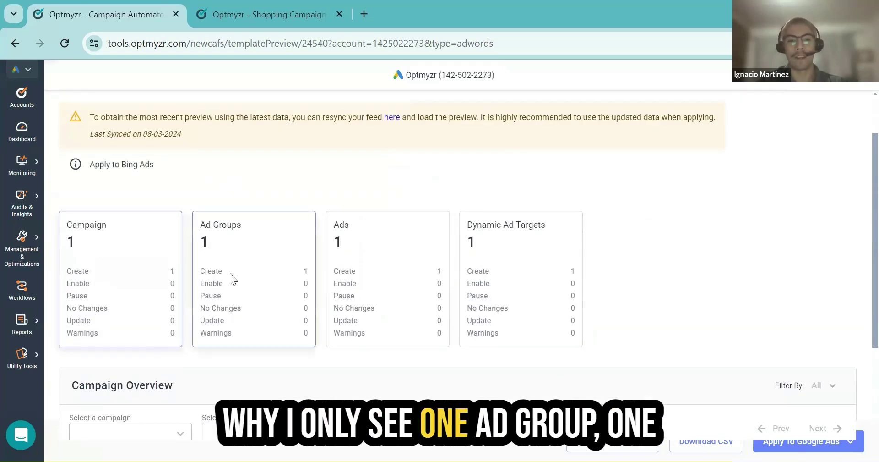
pyautogui.click(230, 273)
pyautogui.click(338, 259)
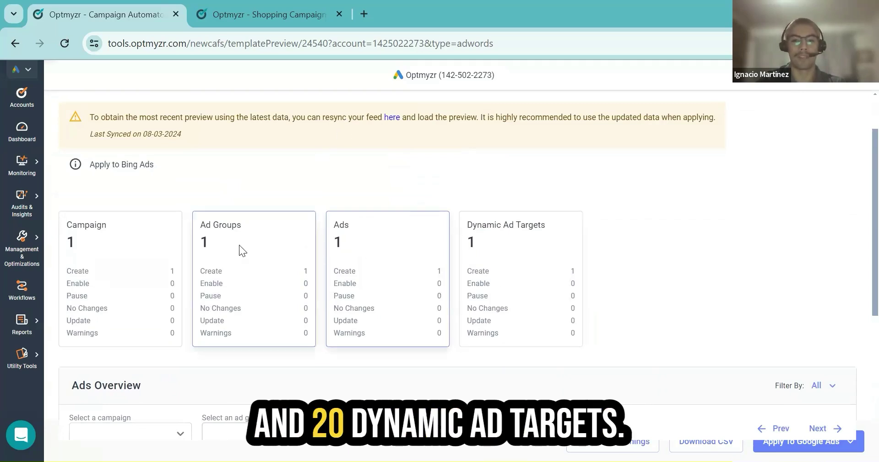
# Step: Return to the Campaign overview and expand Test DSA to show 1 ad group, ad and target
pyautogui.click(146, 257)
pyautogui.scroll(-3, 221, 356)
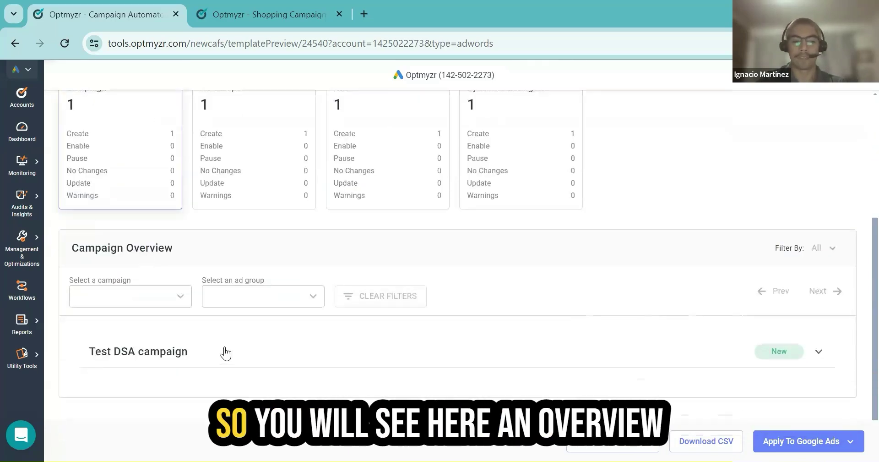
pyautogui.click(223, 357)
pyautogui.scroll(-3, 224, 358)
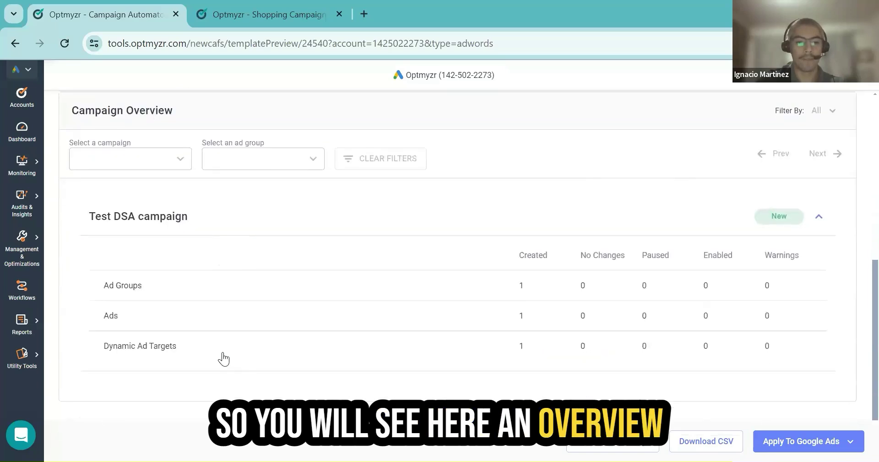
pyautogui.scroll(3, 223, 355)
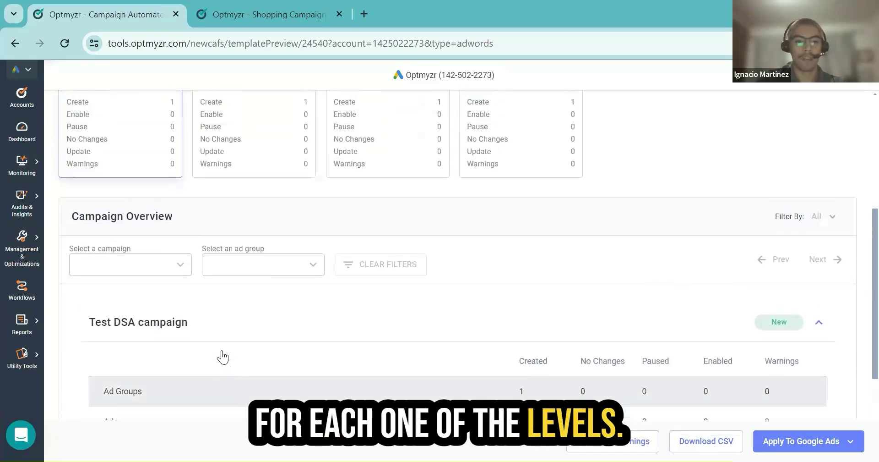
pyautogui.scroll(-3, 222, 356)
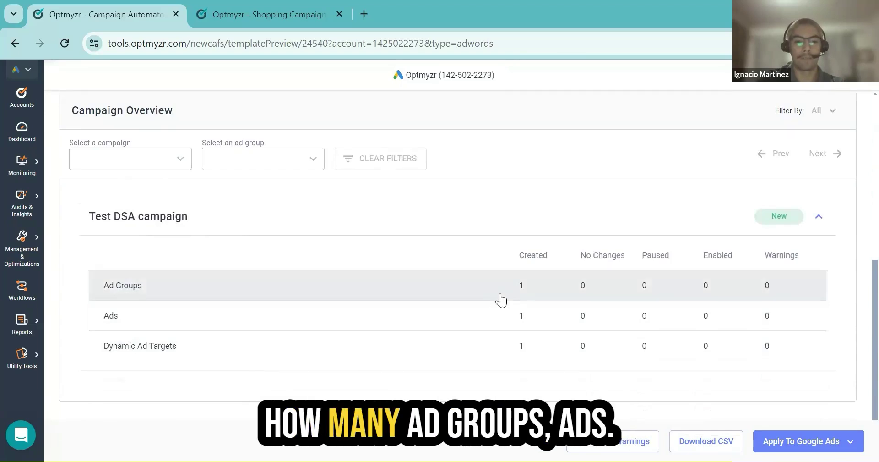
# Step: Review ad group testtest123wronggc and its ad priced 0.01, then show the Dynamic Ad Targets overview
pyautogui.scroll(1, 305, 330)
pyautogui.scroll(5, 293, 312)
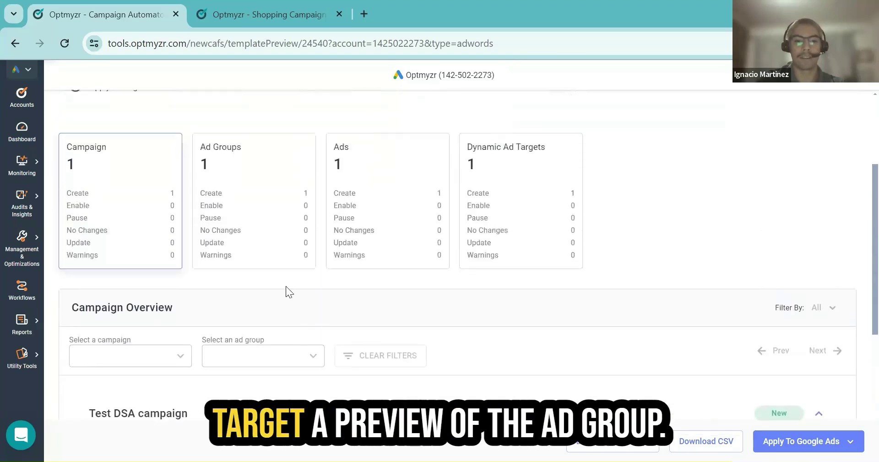
pyautogui.click(255, 212)
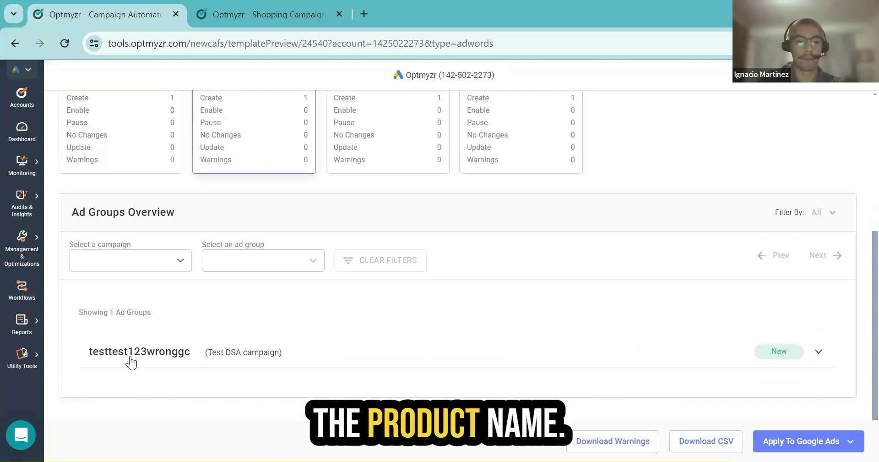
pyautogui.scroll(3, 397, 216)
pyautogui.click(396, 216)
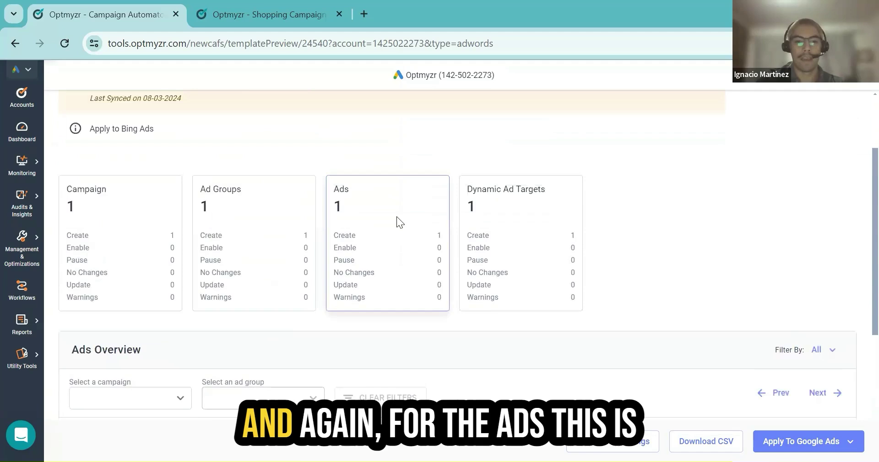
pyautogui.scroll(-3, 256, 275)
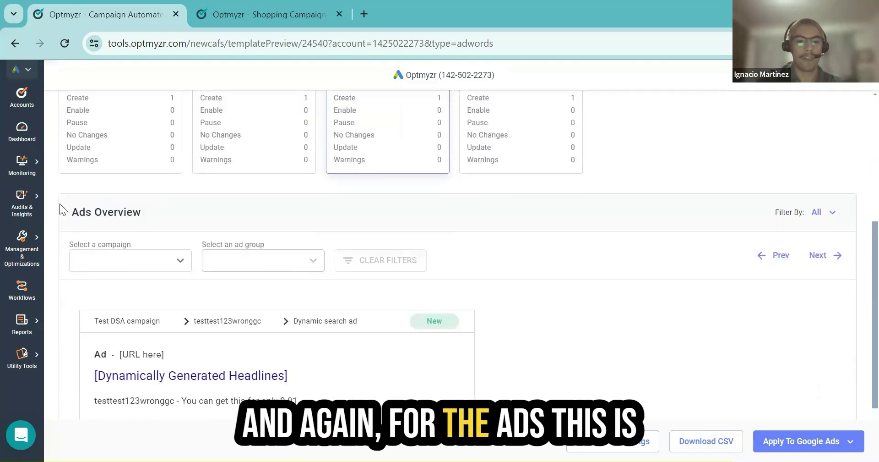
pyautogui.scroll(-1, 167, 308)
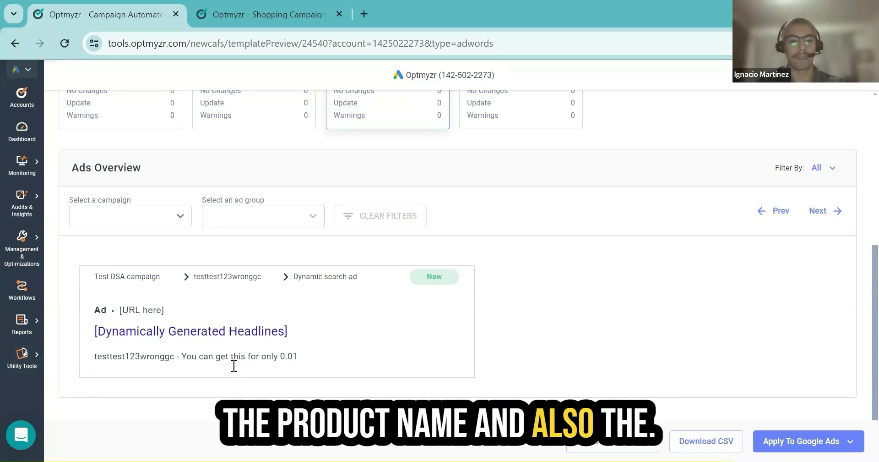
pyautogui.moveTo(312, 356); pyautogui.dragTo(180, 359)
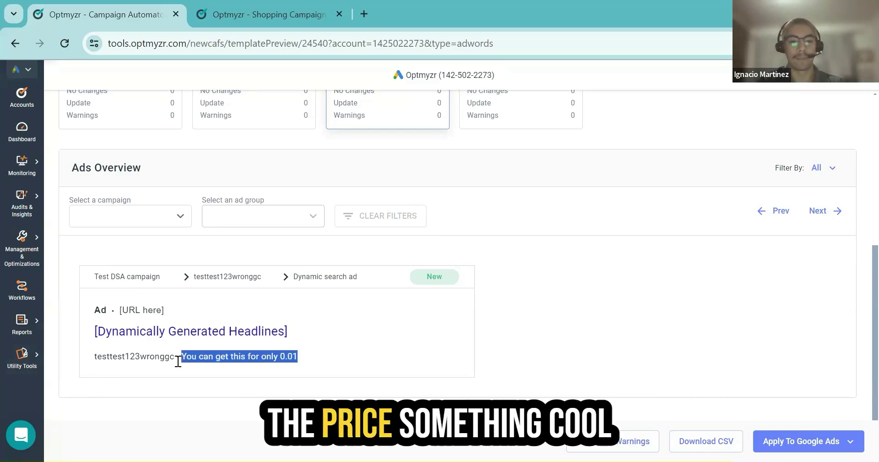
pyautogui.click(536, 117)
pyautogui.scroll(-2, 537, 250)
pyautogui.scroll(3, 537, 250)
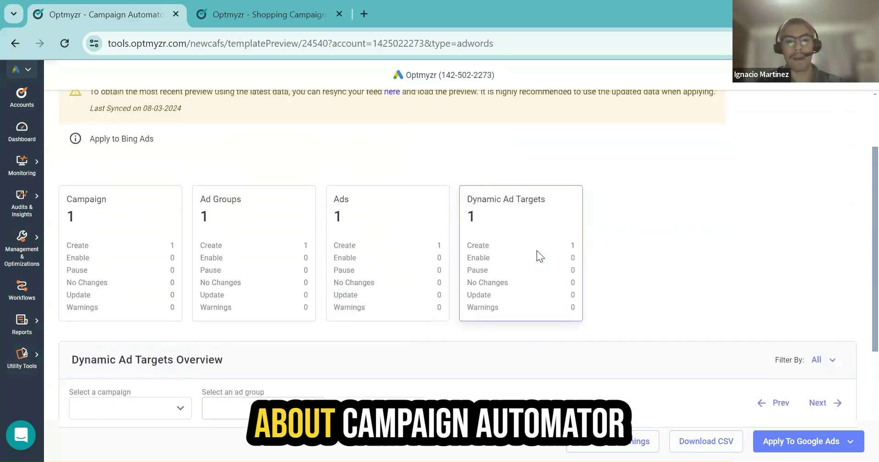
pyautogui.scroll(-1, 537, 250)
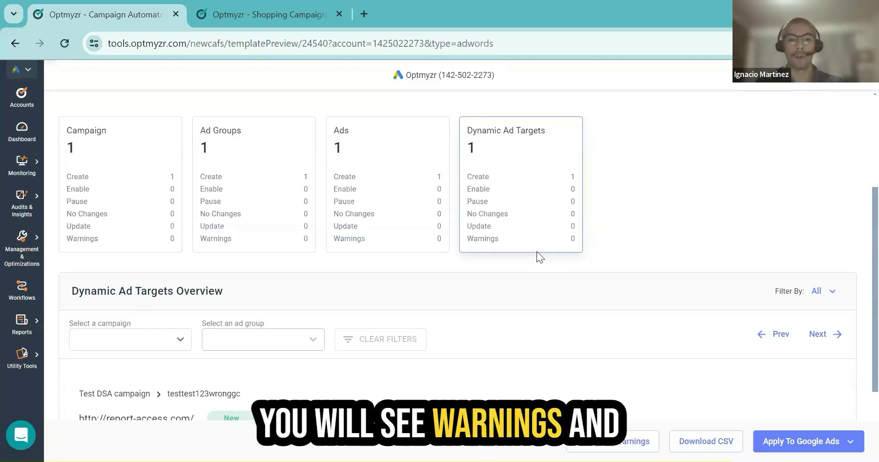
pyautogui.scroll(-1, 537, 251)
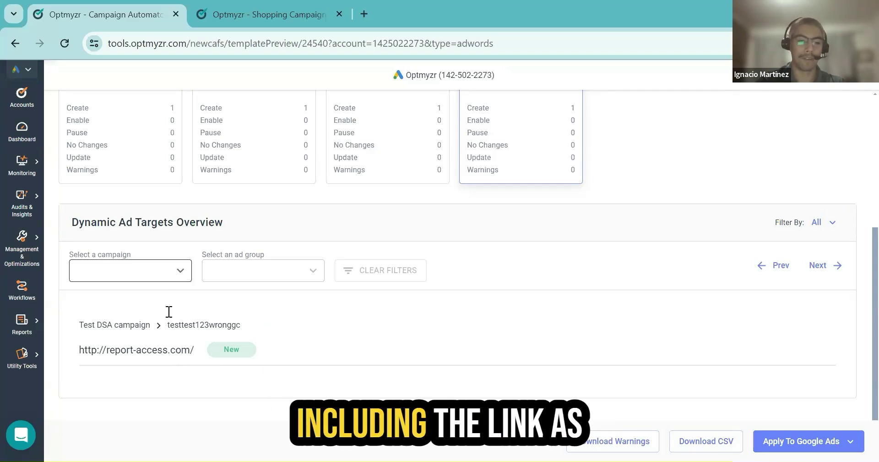
pyautogui.scroll(2, 166, 353)
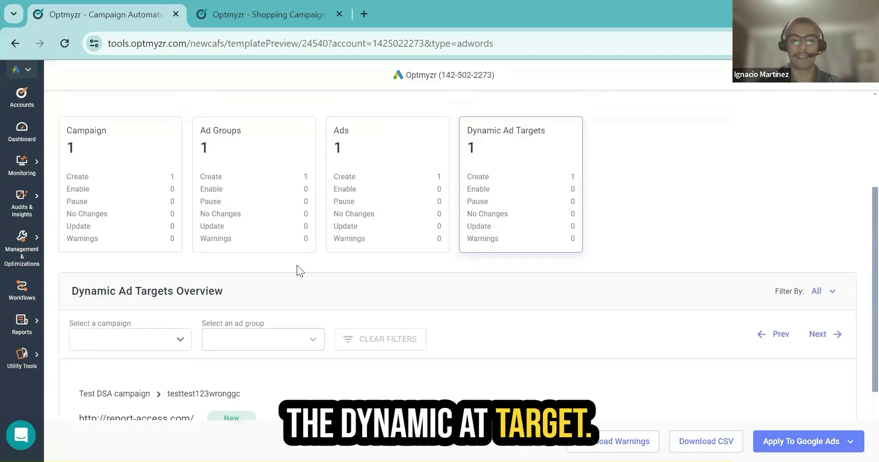
# Step: Check the summary counts and close the Apply To Google Ads options without applying
pyautogui.scroll(3, 297, 265)
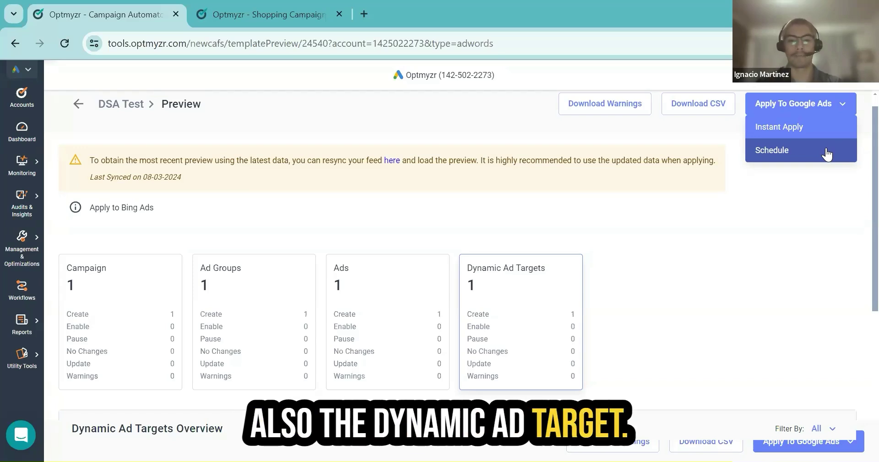
pyautogui.click(384, 231)
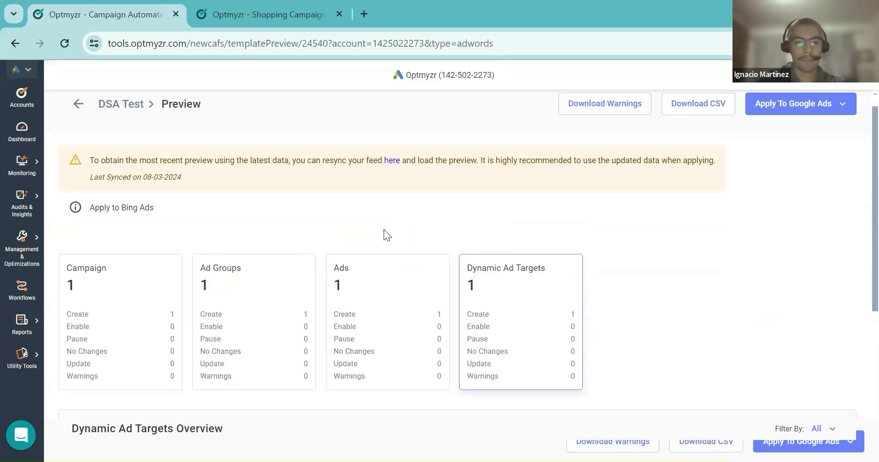
# Step: Delete the TargetCountry equals US inventory filter from DSA Test and regenerate the preview
pyautogui.click(89, 109)
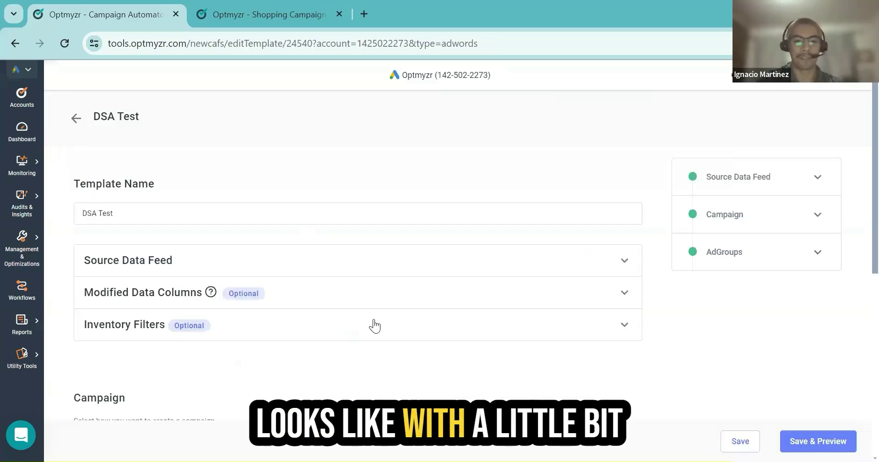
pyautogui.scroll(-1, 374, 320)
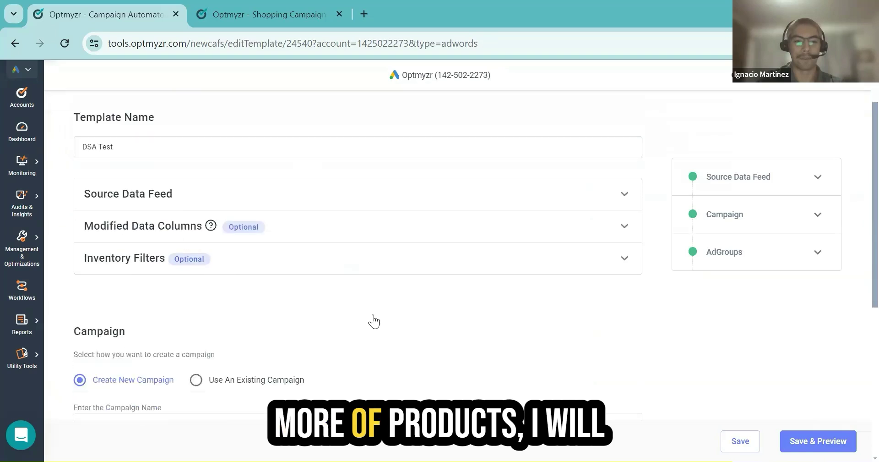
pyautogui.click(323, 270)
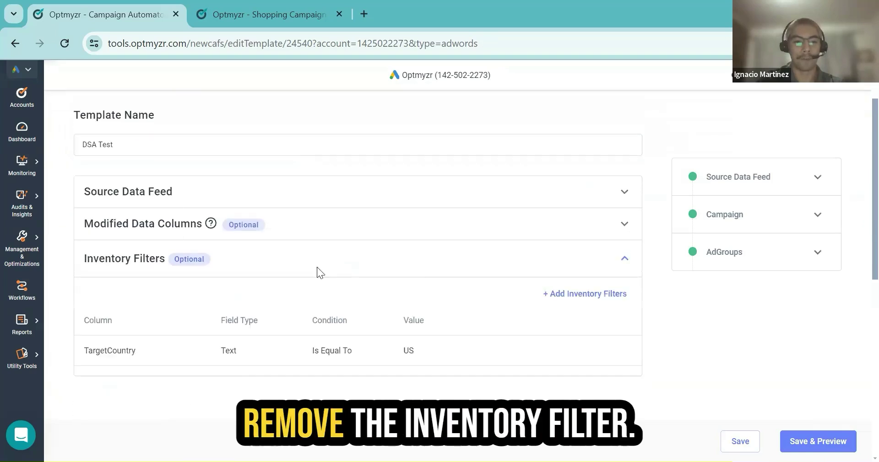
pyautogui.click(592, 293)
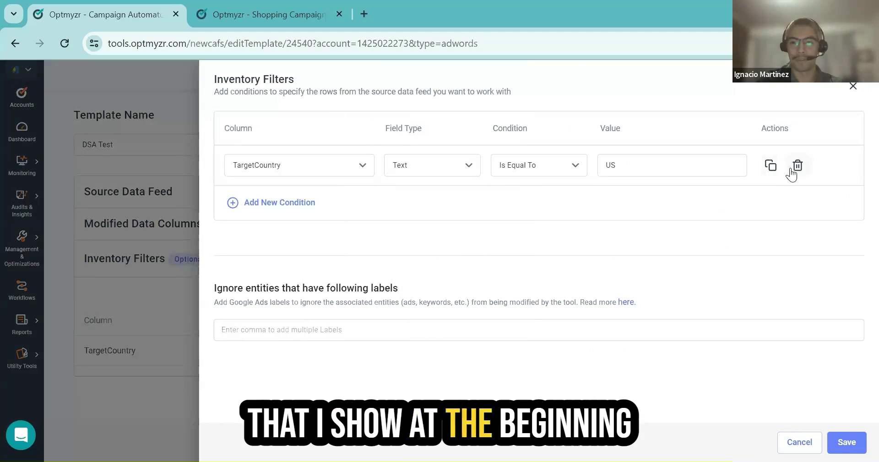
pyautogui.click(796, 167)
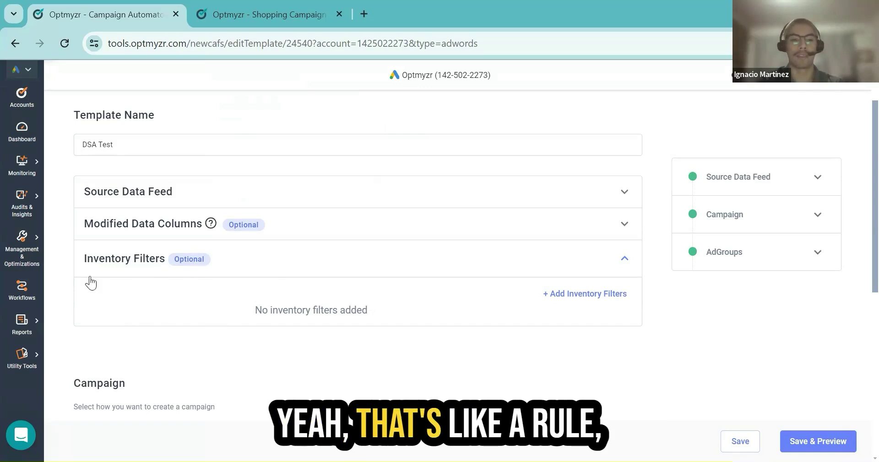
pyautogui.scroll(-7, 335, 348)
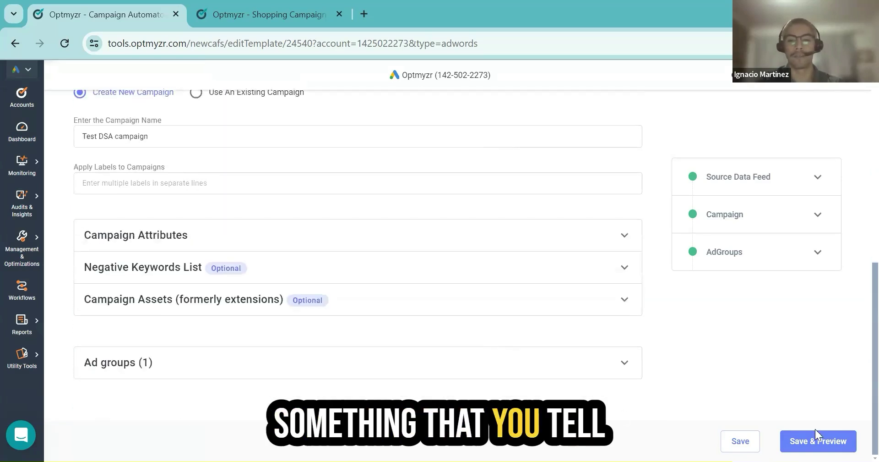
pyautogui.click(815, 441)
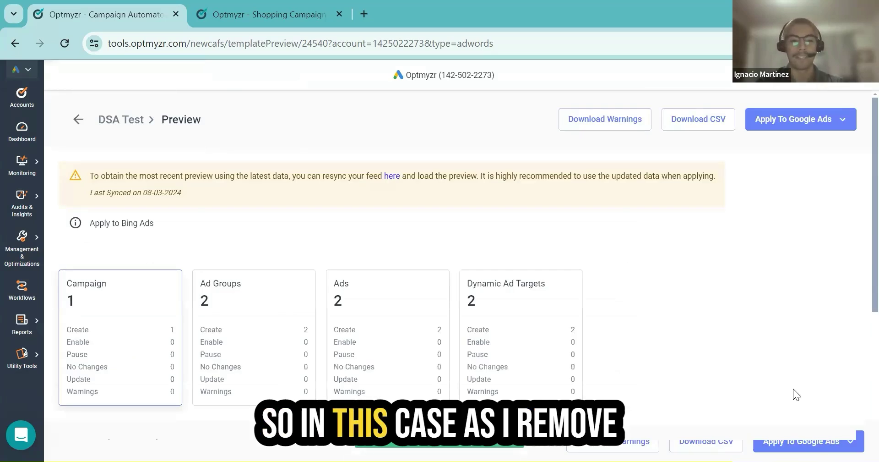
# Step: List the two new ad groups, Cotton t-shirt and testtest123wronggc, in the overview
pyautogui.scroll(-4, 454, 335)
pyautogui.scroll(3, 230, 243)
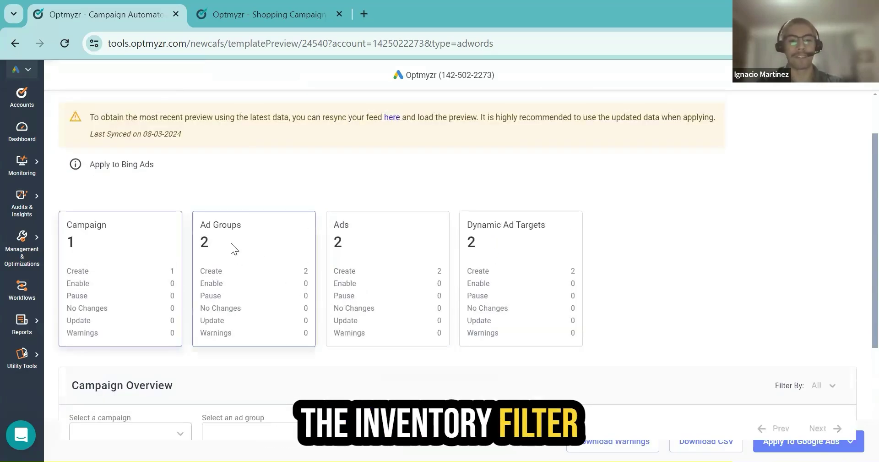
pyautogui.click(230, 243)
pyautogui.scroll(-3, 231, 243)
pyautogui.scroll(-2, 225, 371)
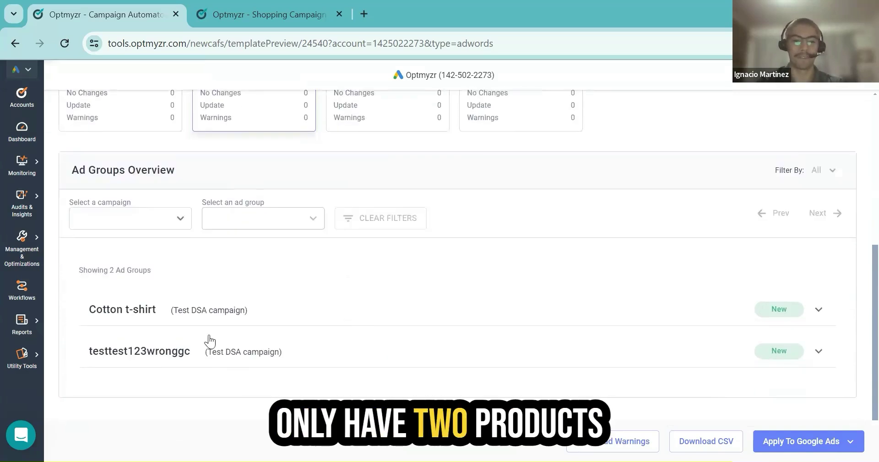
pyautogui.scroll(3, 221, 331)
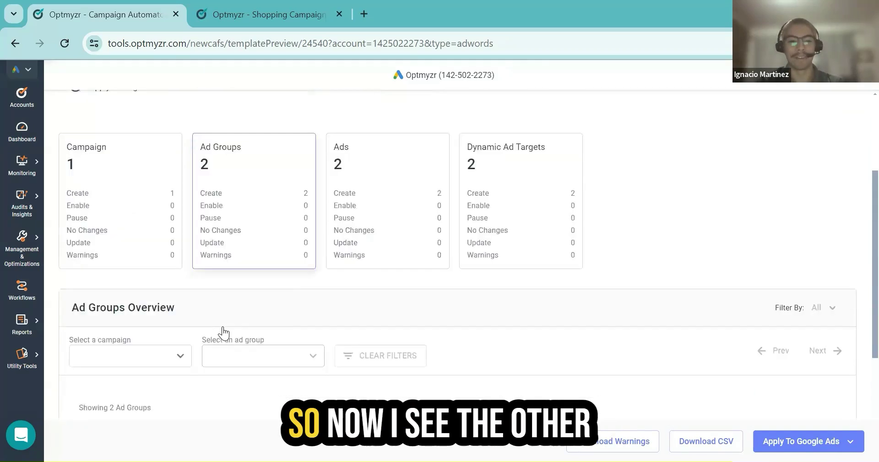
pyautogui.scroll(-3, 192, 316)
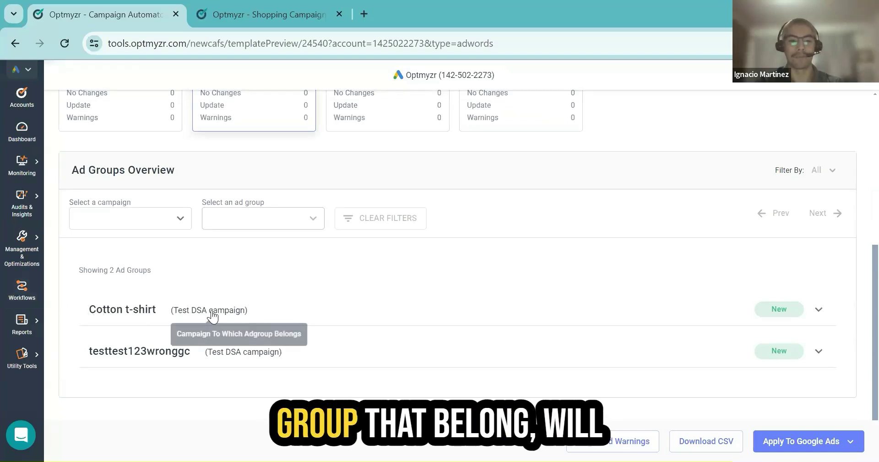
pyautogui.scroll(3, 345, 302)
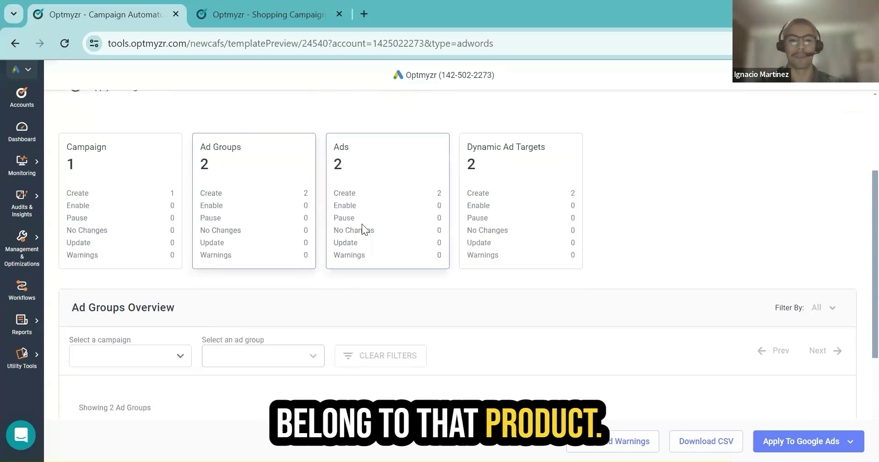
# Step: Review the 2 ads and then the 2 dynamic ad targets in the overview
pyautogui.click(362, 224)
pyautogui.scroll(-4, 338, 318)
pyautogui.scroll(4, 338, 318)
pyautogui.click(476, 236)
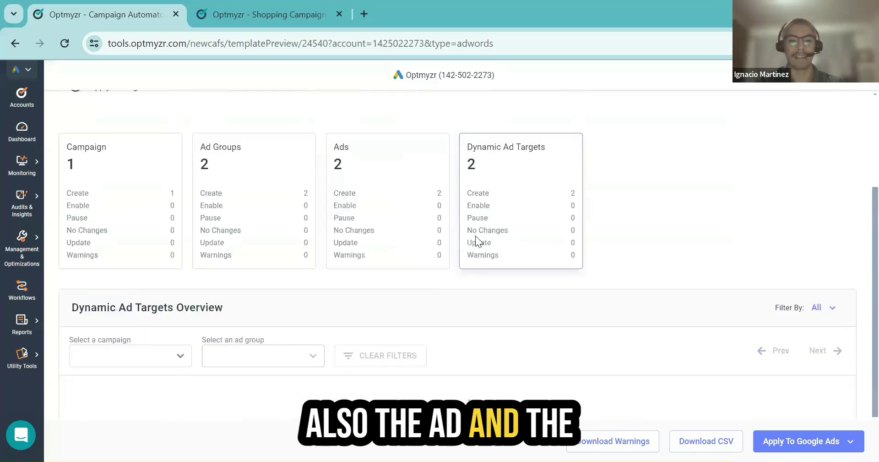
pyautogui.scroll(-3, 475, 235)
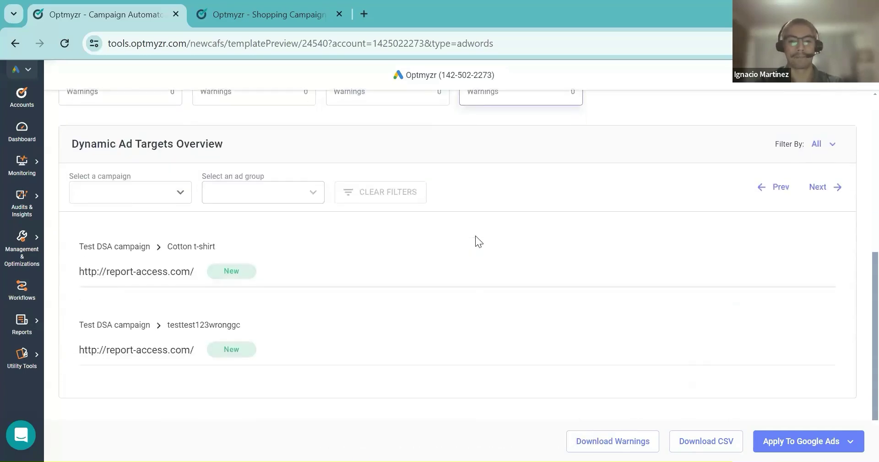
pyautogui.scroll(5, 476, 236)
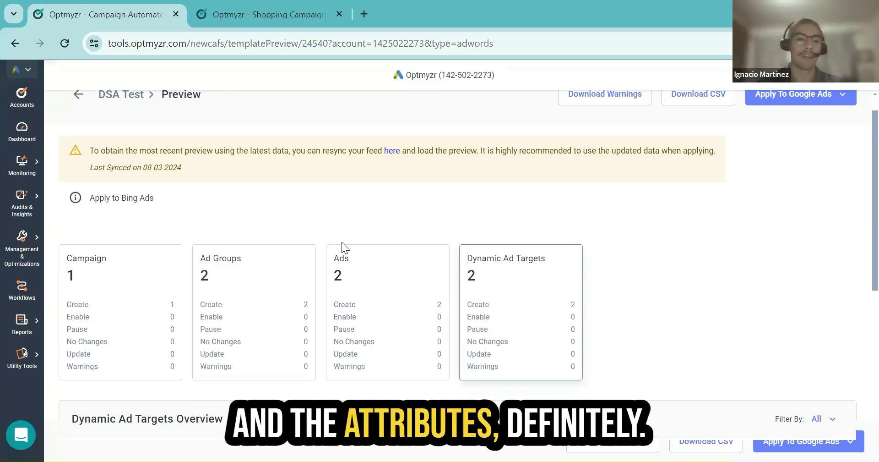
# Step: Open Shopping Campaign Management via Management & Optimizations > Shopping & PMax Retail
pyautogui.click(12, 250)
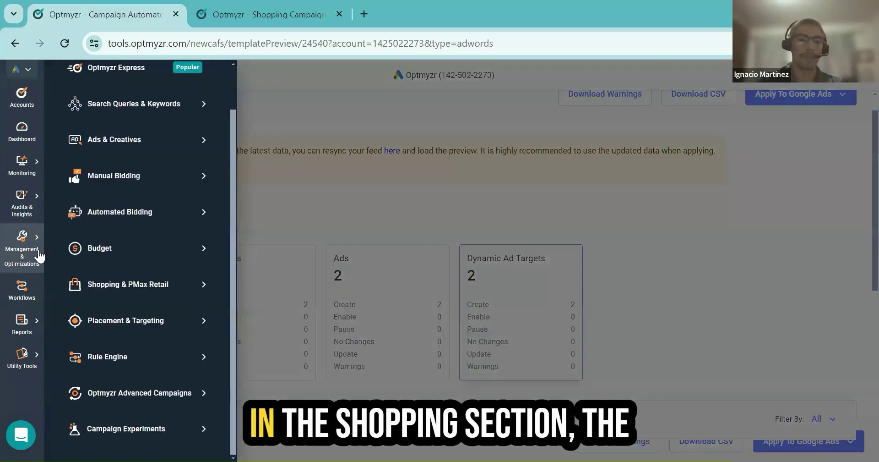
pyautogui.click(137, 294)
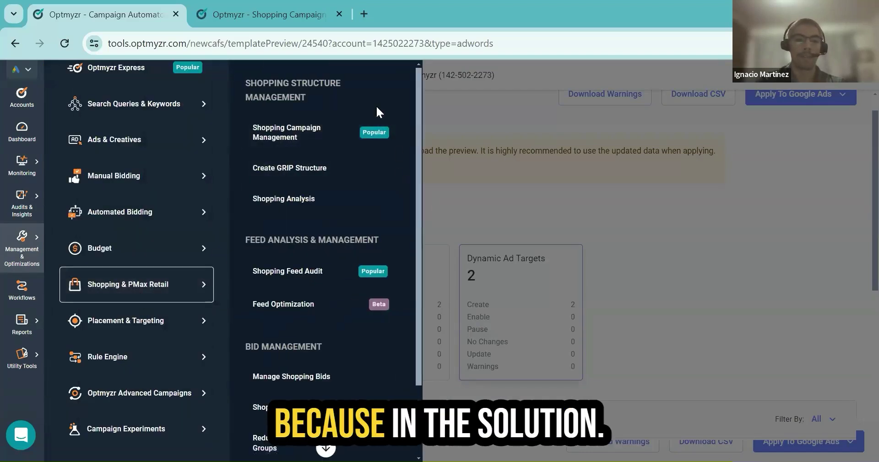
pyautogui.click(428, 120)
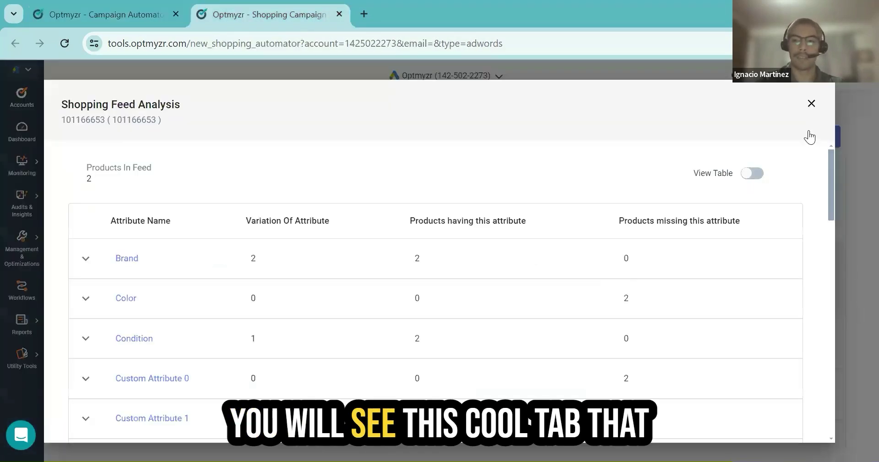
pyautogui.click(810, 103)
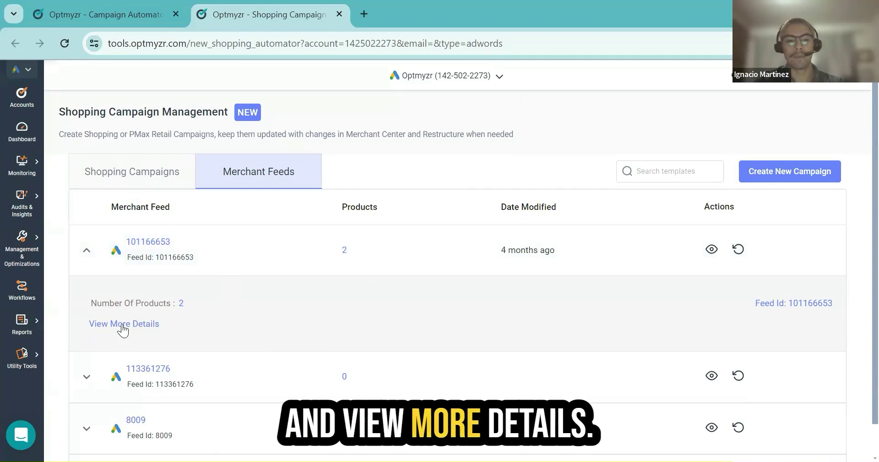
# Step: Open feed 101166653's detailed analysis and expand Target Country to see the CL/US split
pyautogui.click(122, 324)
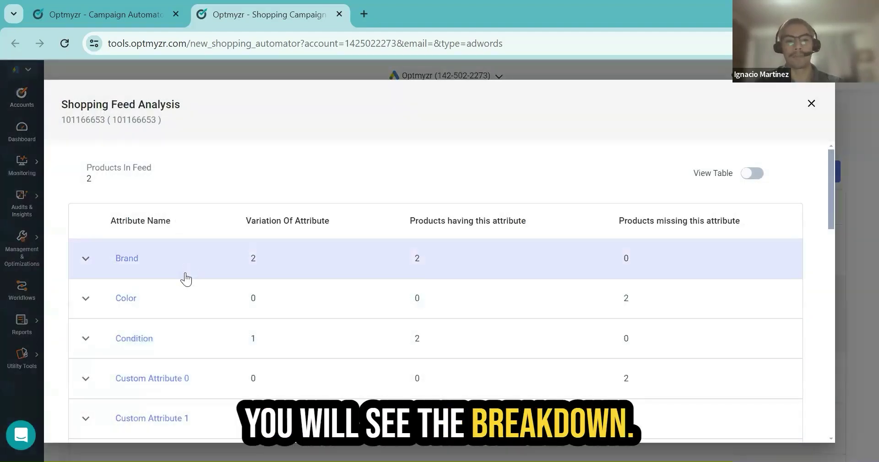
pyautogui.scroll(-15, 185, 278)
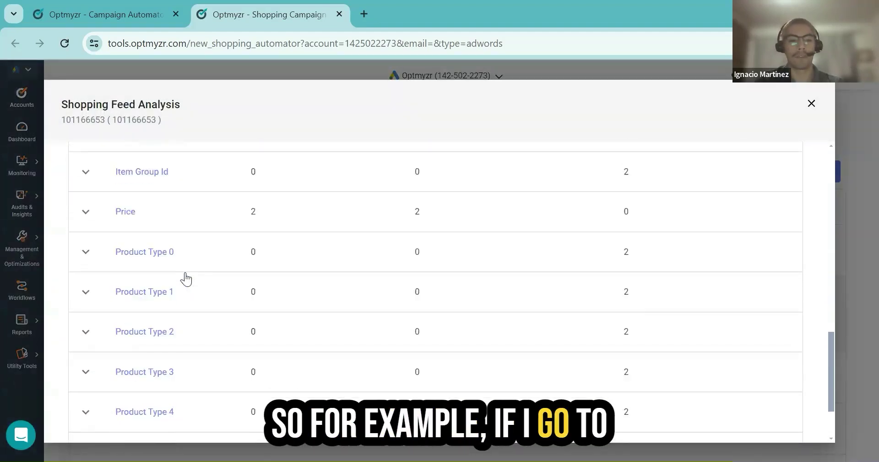
pyautogui.click(182, 407)
pyautogui.scroll(-3, 188, 380)
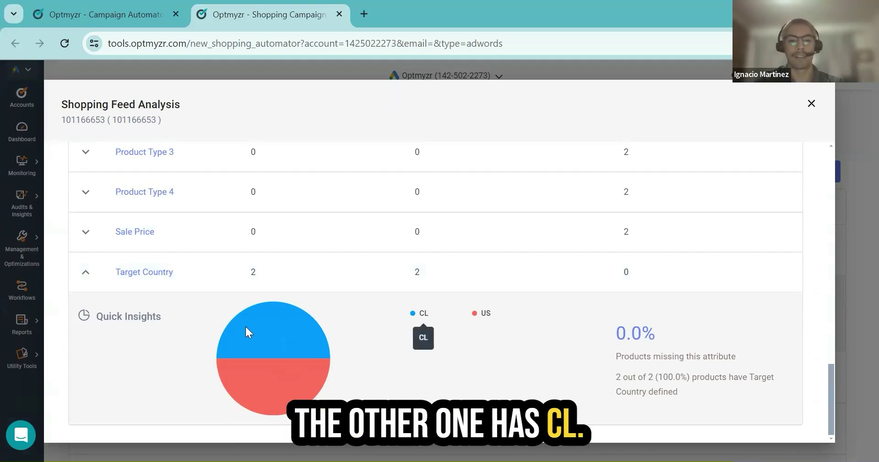
pyautogui.scroll(2, 244, 329)
pyautogui.scroll(-2, 245, 326)
pyautogui.moveTo(245, 326)
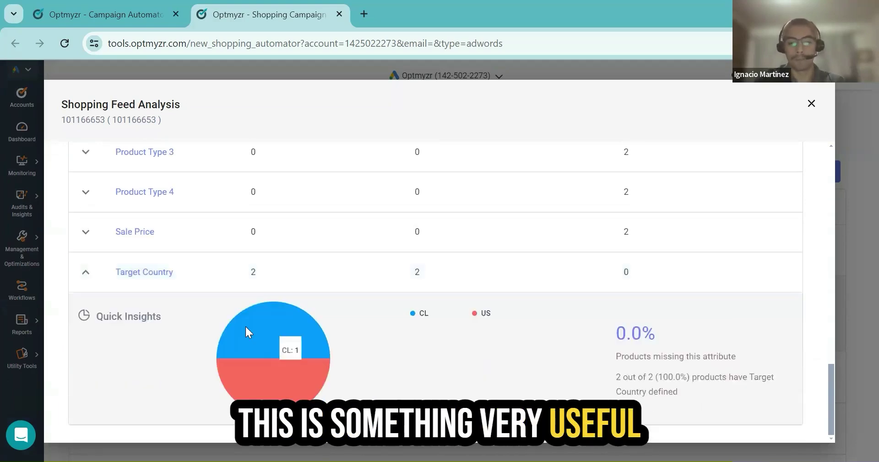
pyautogui.scroll(6, 338, 353)
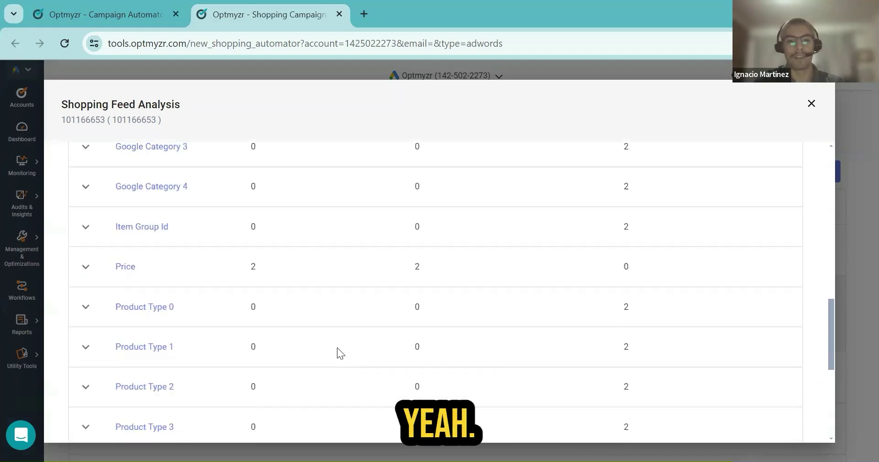
pyautogui.scroll(-6, 337, 354)
pyautogui.scroll(-1, 249, 229)
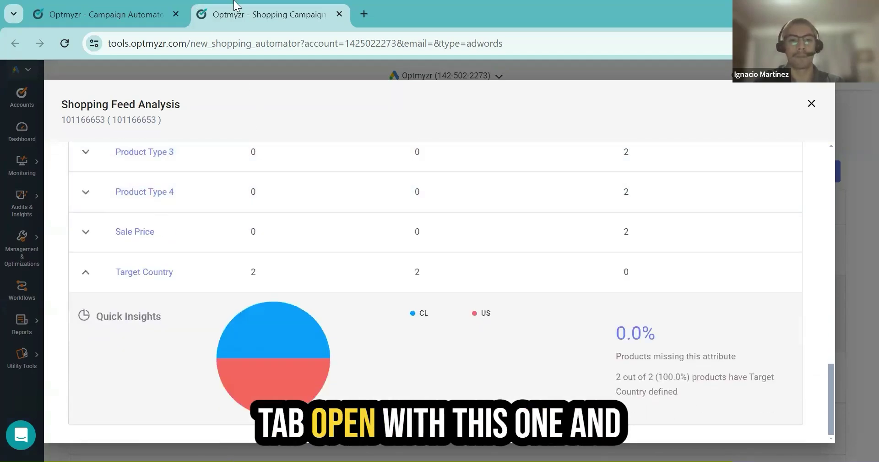
# Step: Recheck the feed analysis table, then return to the DSA Test preview
pyautogui.click(110, 14)
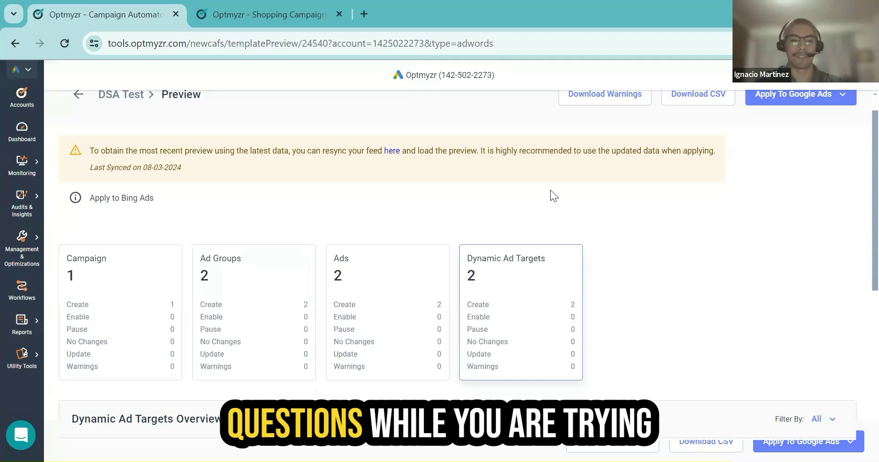
pyautogui.click(285, 6)
pyautogui.scroll(3, 366, 323)
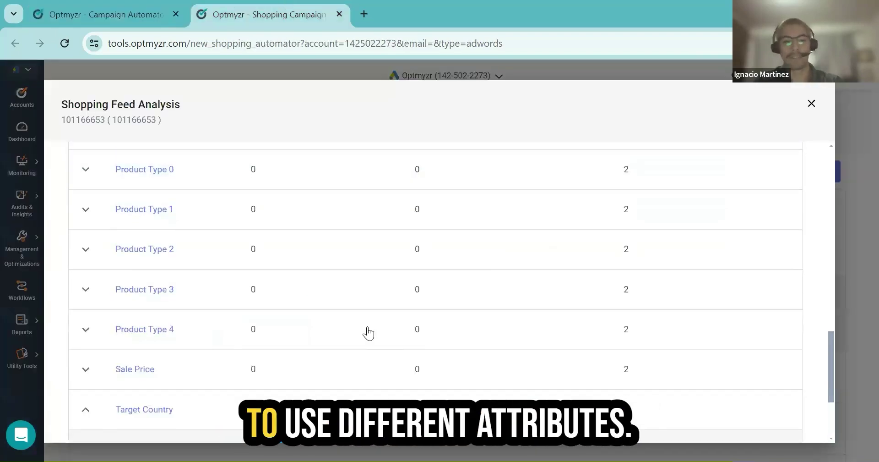
pyautogui.scroll(15, 368, 333)
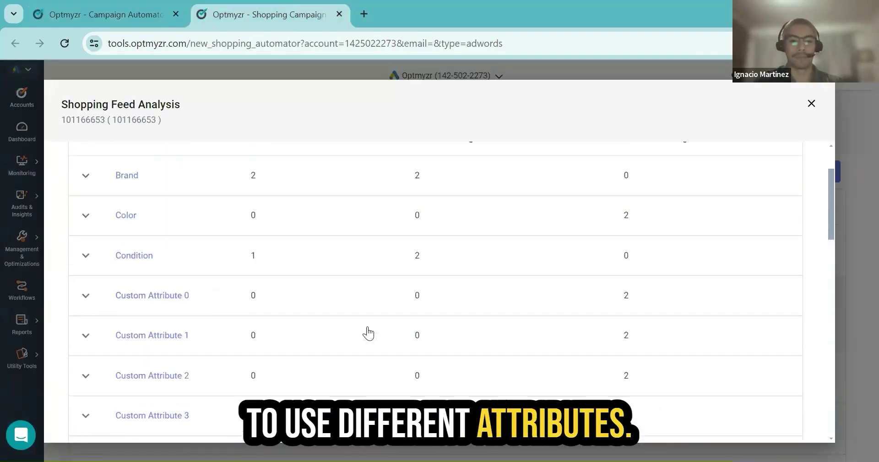
pyautogui.click(121, 6)
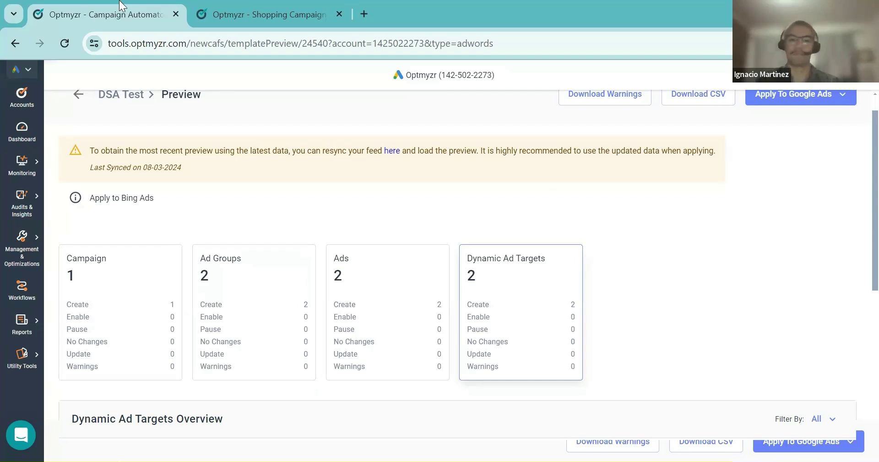